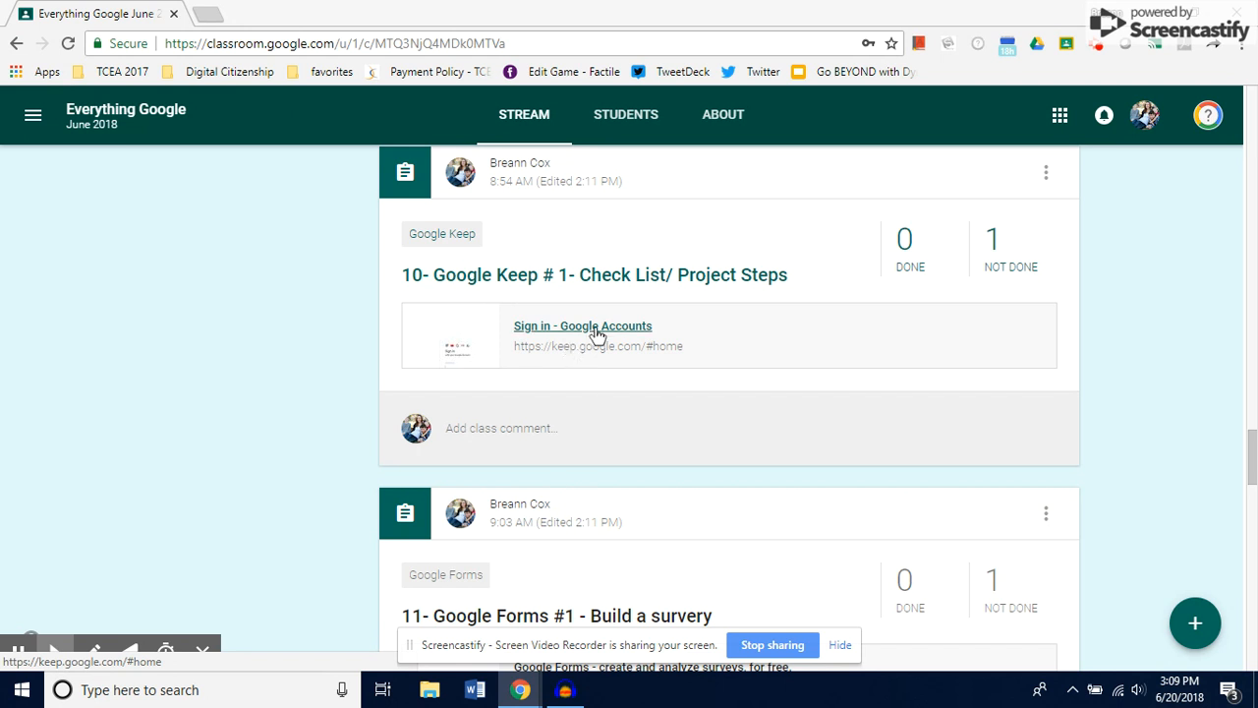
# - Open Google Keep from the "10- Google Keep # 1- Check List/ Project Steps" assignment and switch to the teacher's account
pyautogui.click(597, 335)
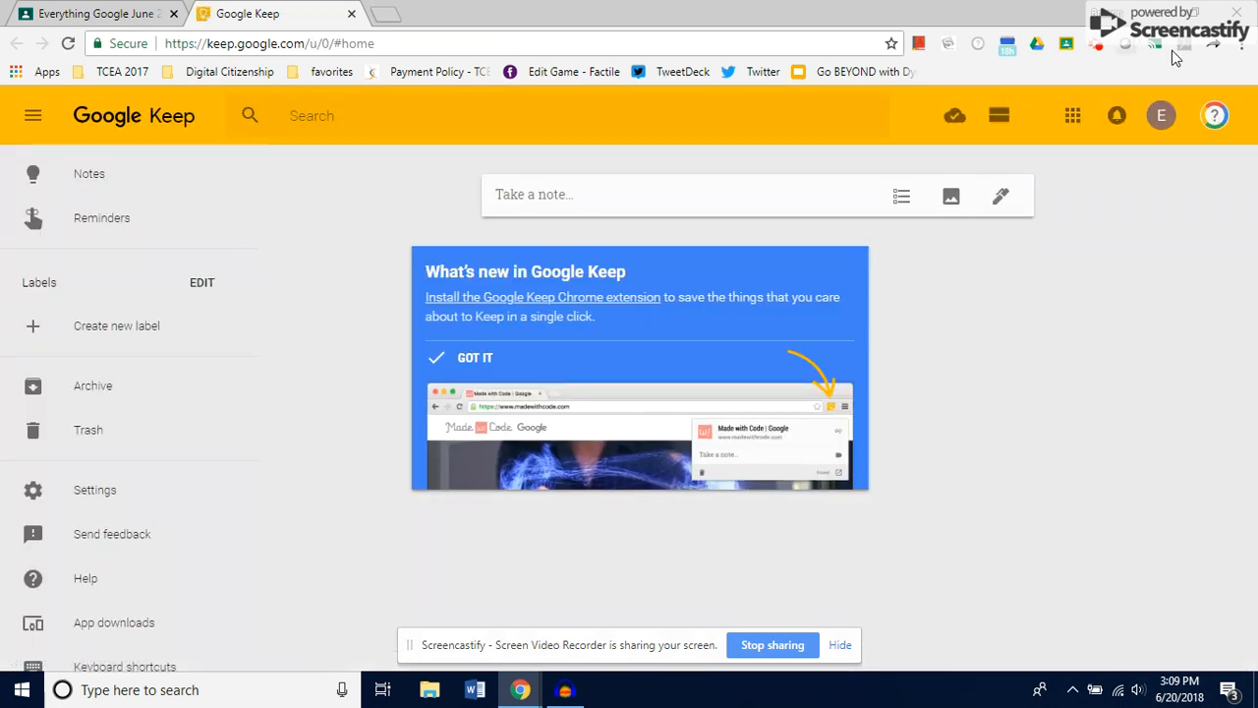
pyautogui.click(1161, 115)
pyautogui.click(1079, 342)
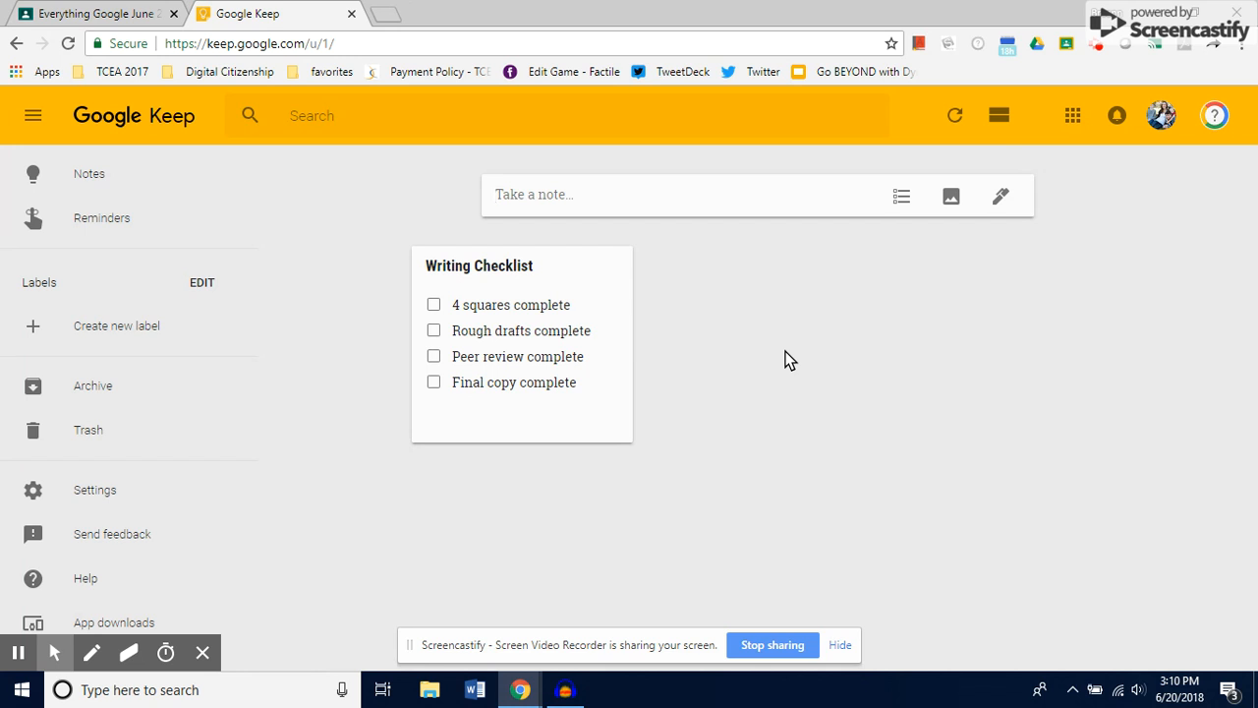
# - Mark "4 squares complete" and "Rough drafts complete" as done in the Writing Checklist note
pyautogui.click(433, 304)
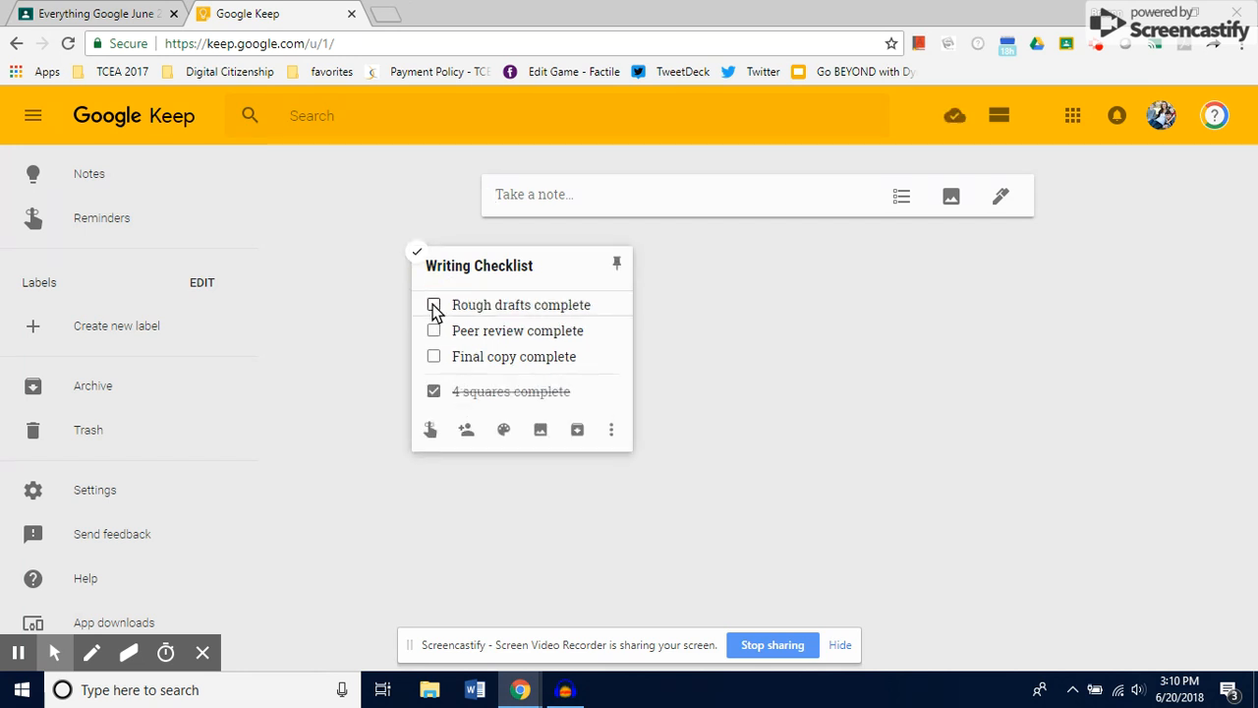
pyautogui.click(433, 304)
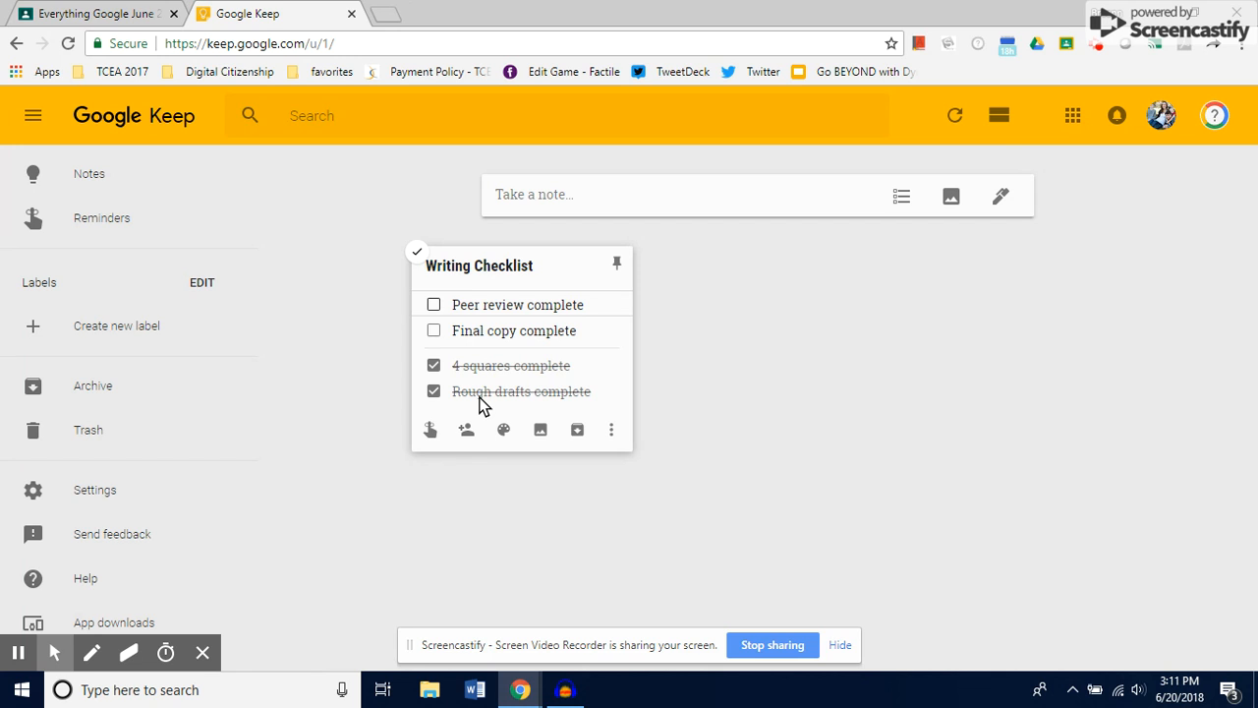
# - Start a new note titled "Math Homework" and look at its reminder options without setting one
pyautogui.click(539, 197)
pyautogui.click(536, 197)
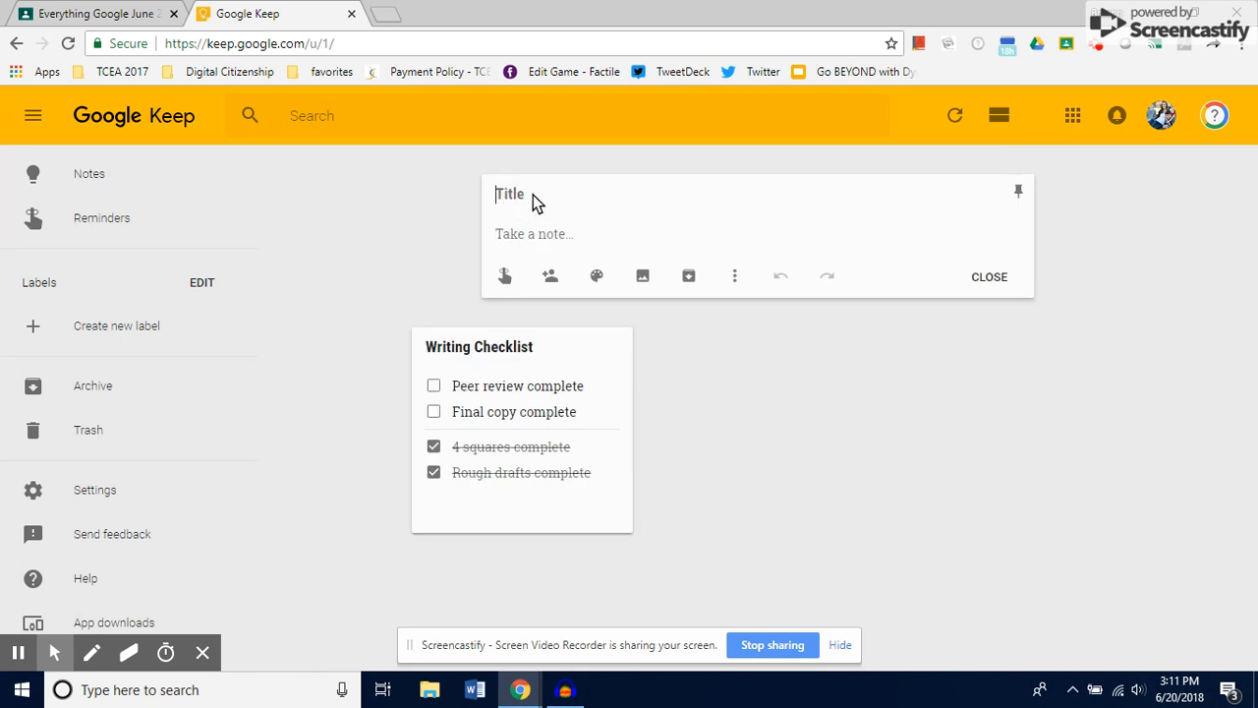
pyautogui.write('Math Homework')
pyautogui.click(518, 236)
pyautogui.click(505, 279)
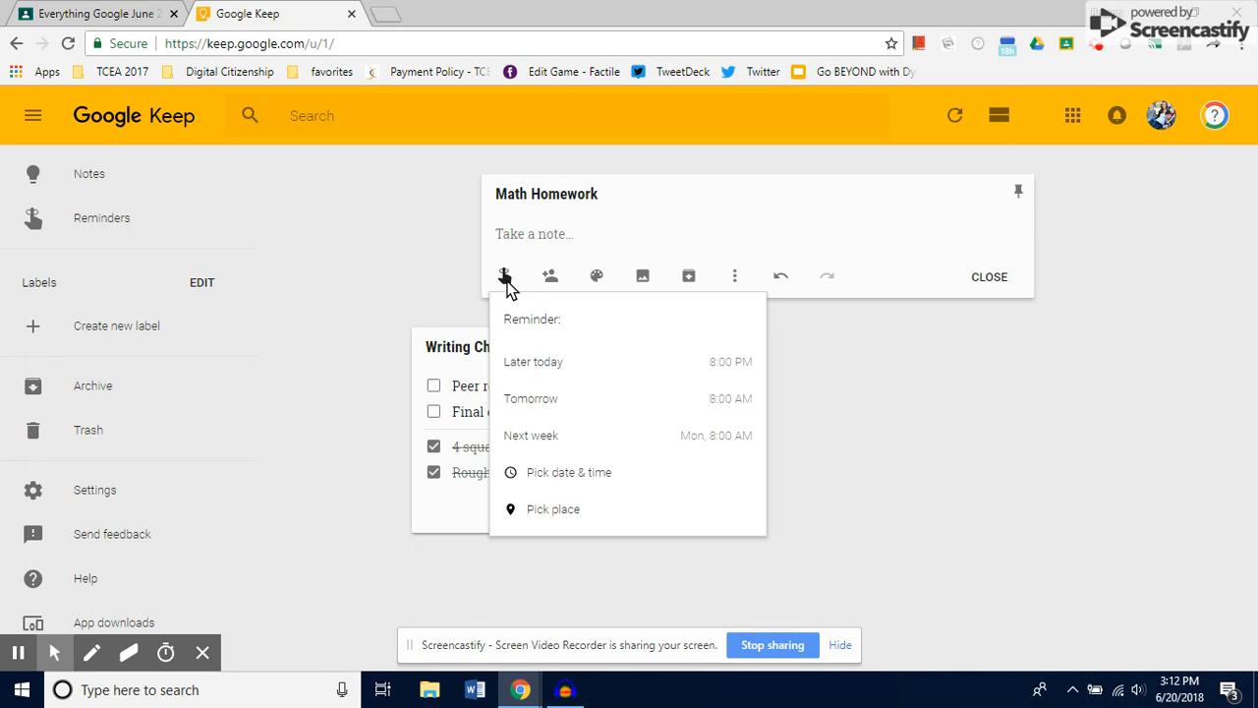
pyautogui.click(601, 281)
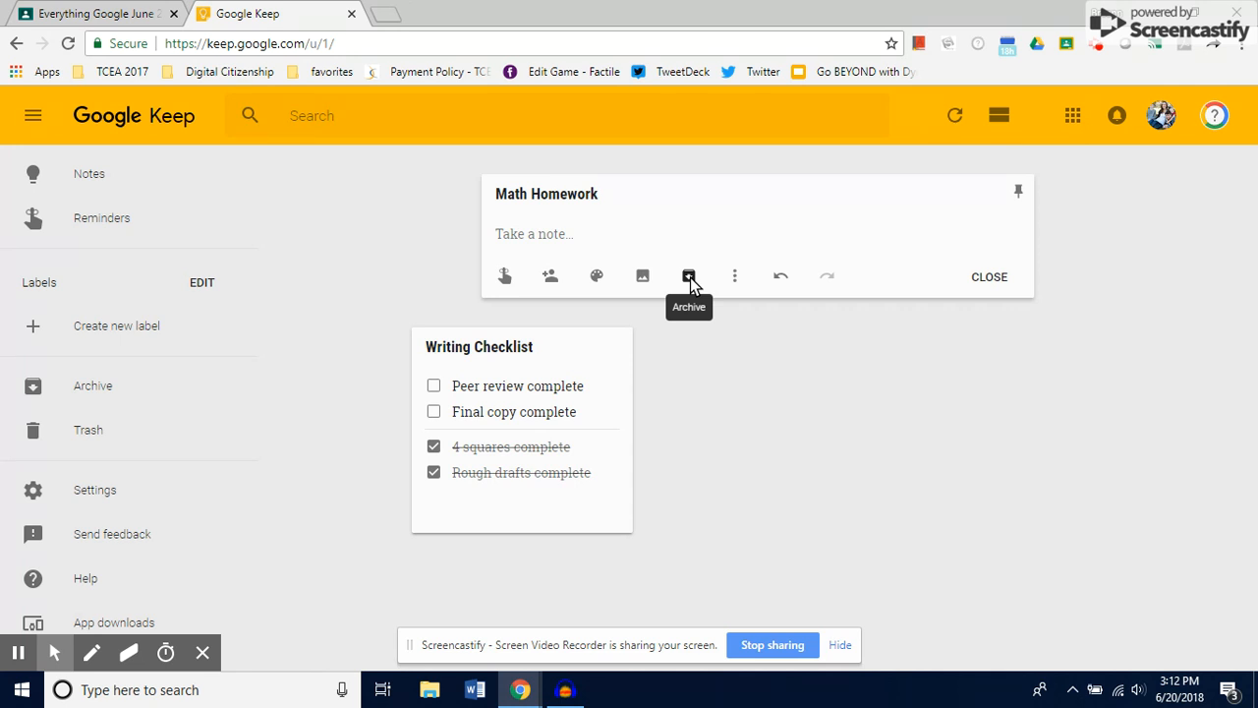
# - Show checkboxes in the Math Homework note and add the list item "Pg 34 questions 9-15"
pyautogui.click(735, 276)
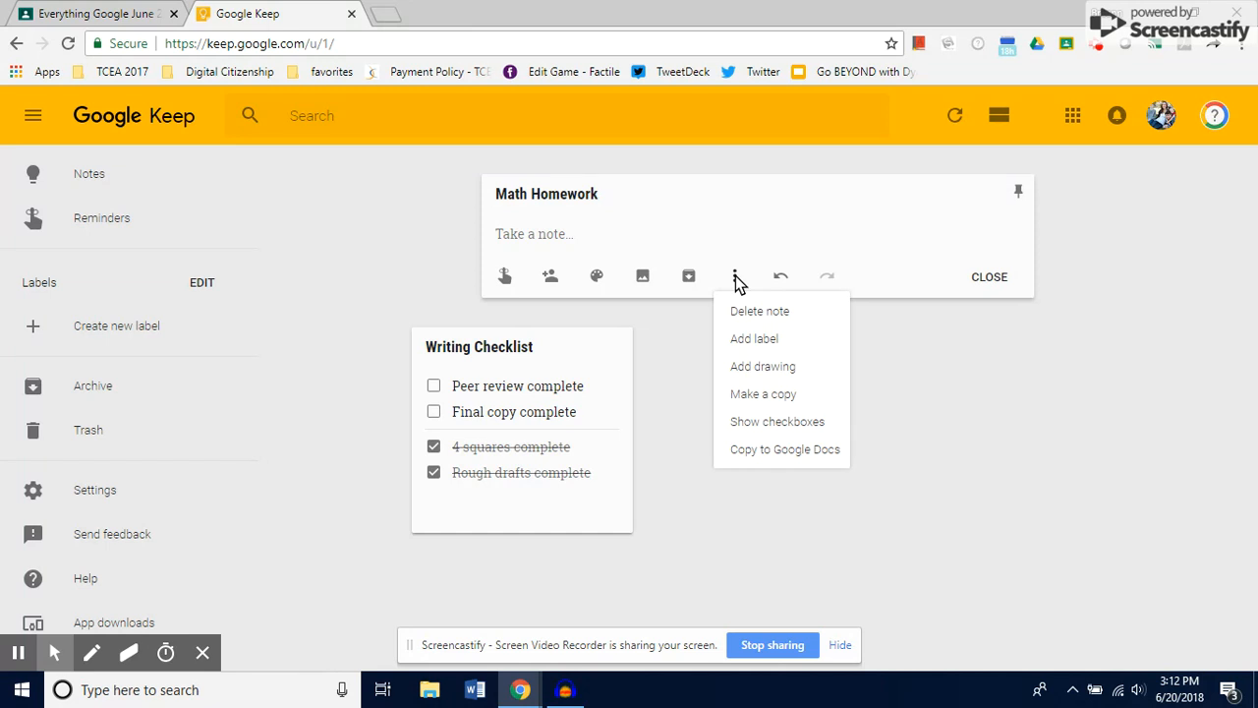
pyautogui.click(756, 423)
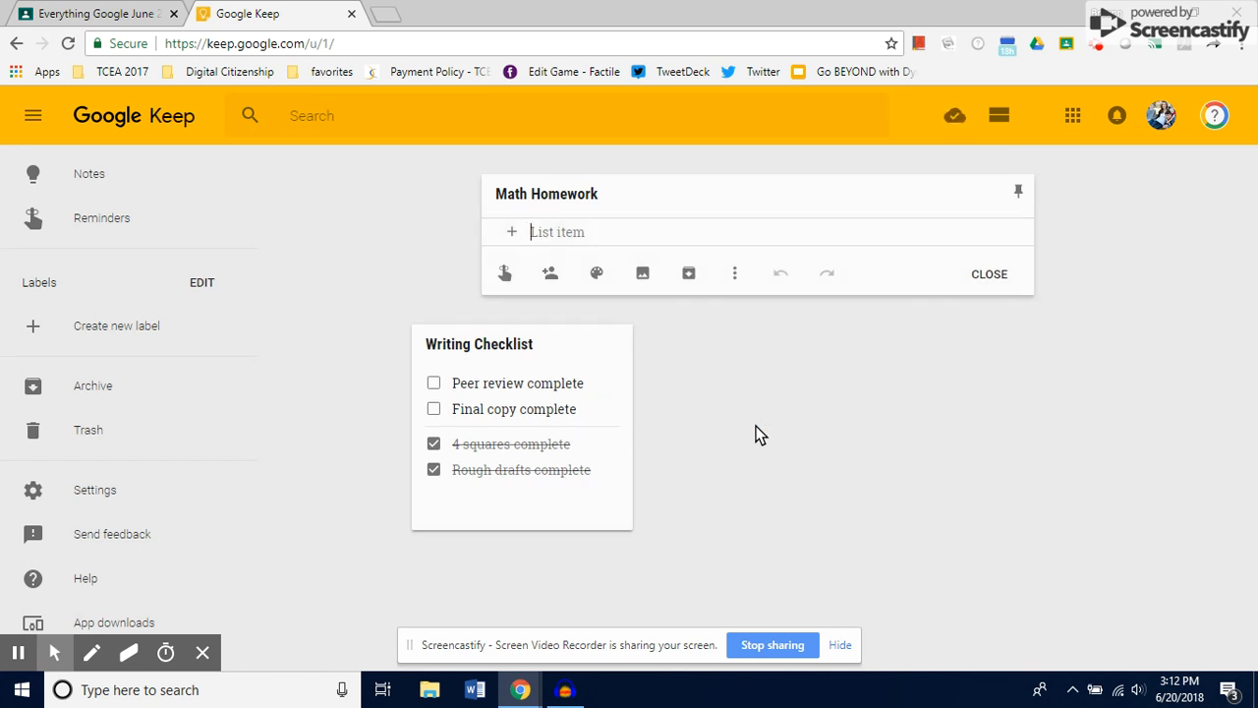
pyautogui.write('Pg')
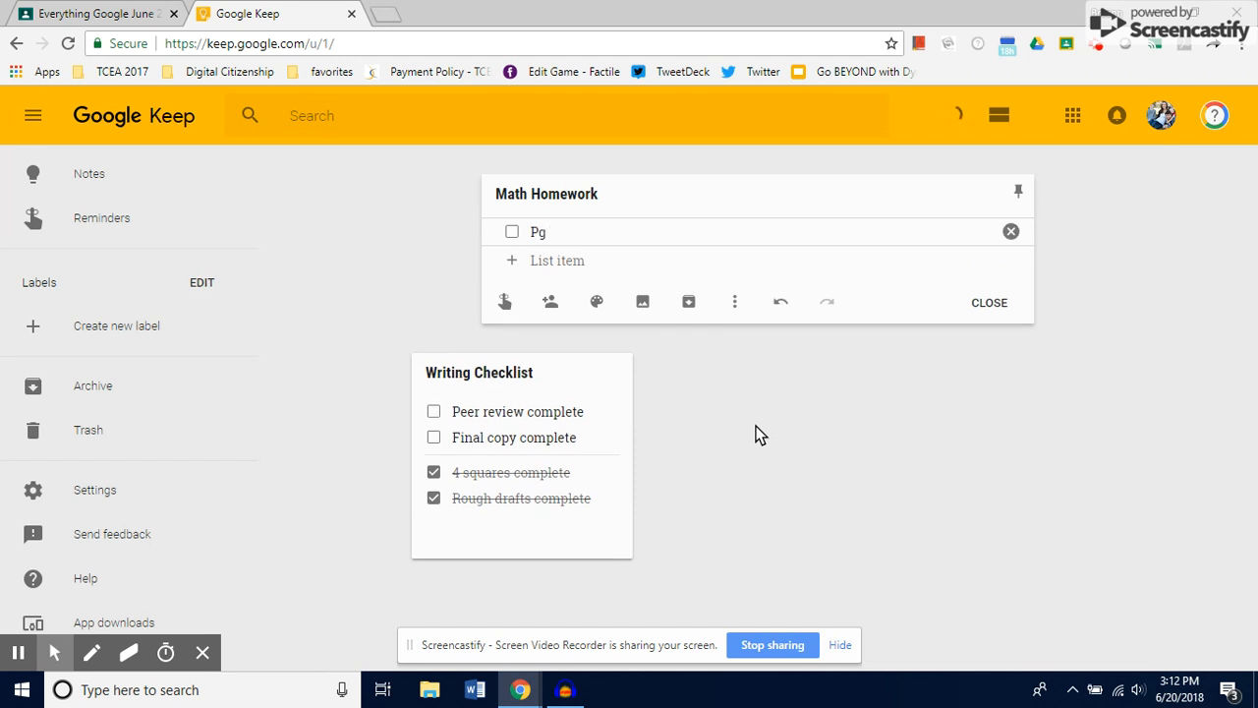
pyautogui.write(' 34 questions 9-15')
pyautogui.press('Return')
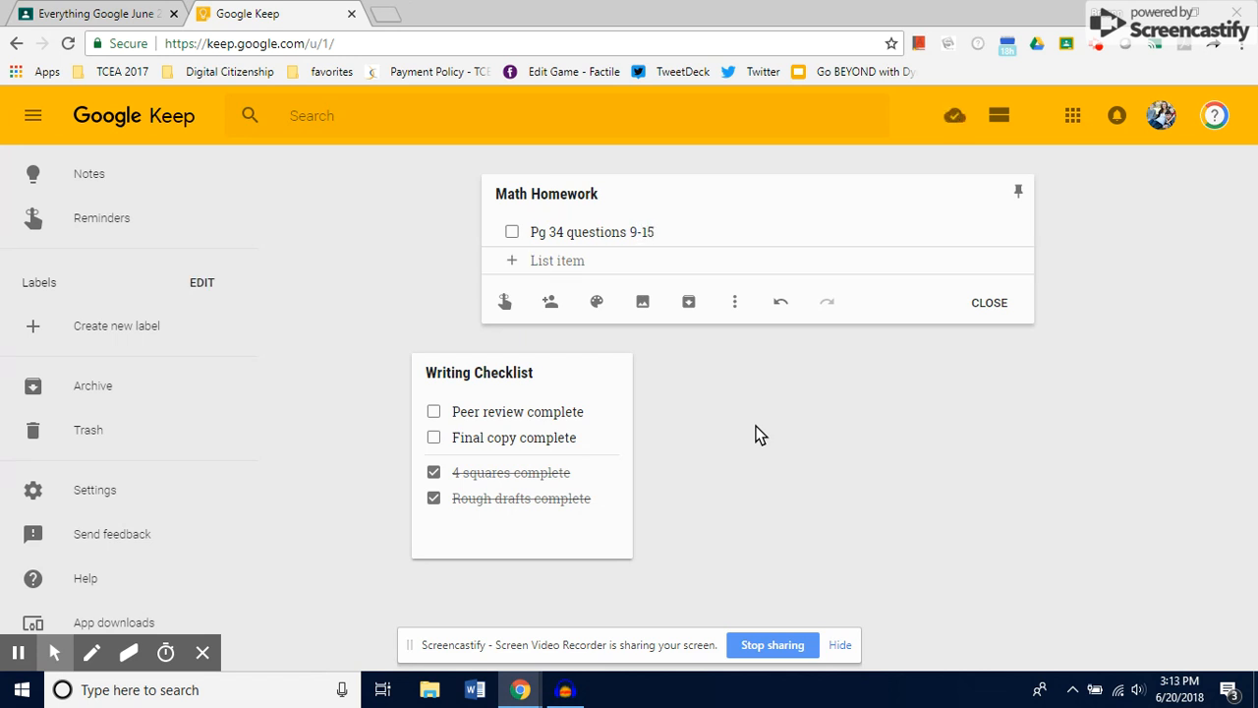
# - Append "/ Monday" to the "Pg 34 questions 9-15" list item
pyautogui.click(539, 232)
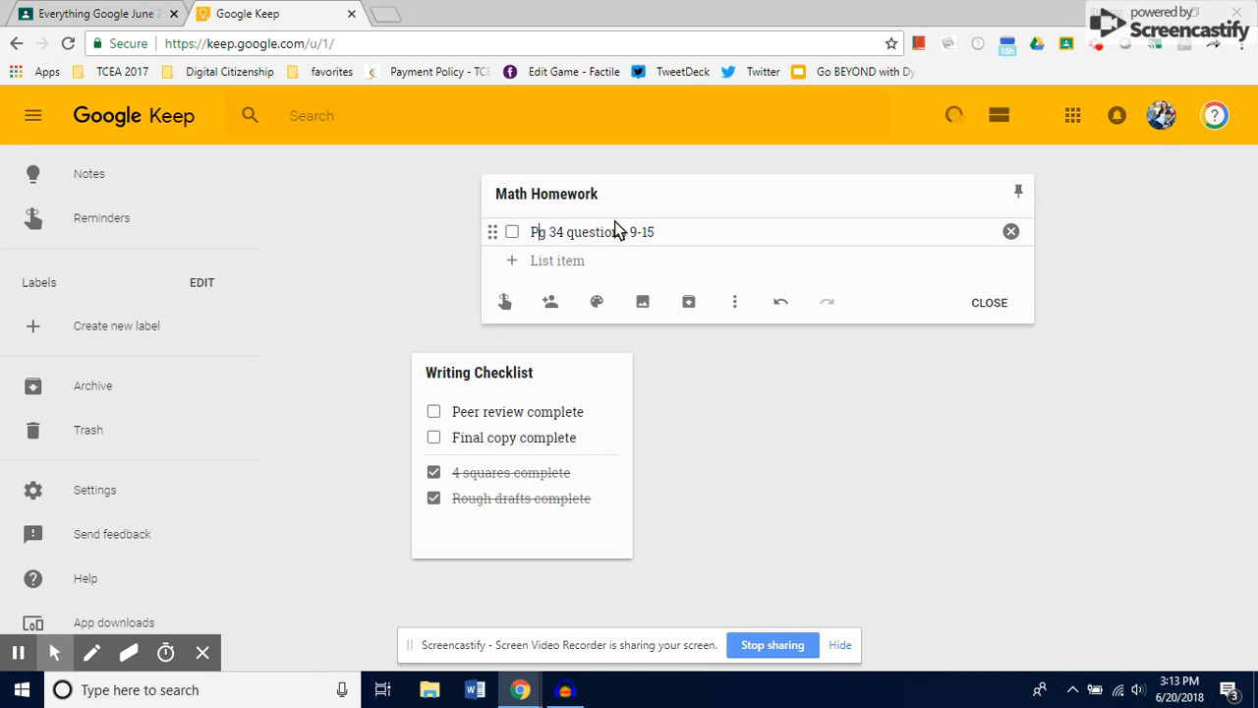
pyautogui.click(667, 233)
pyautogui.write('/ Monday')
# - Add a second list item reading "Pg 56 questions 12-45/ Tuesday" to the Math Homework note
pyautogui.click(570, 261)
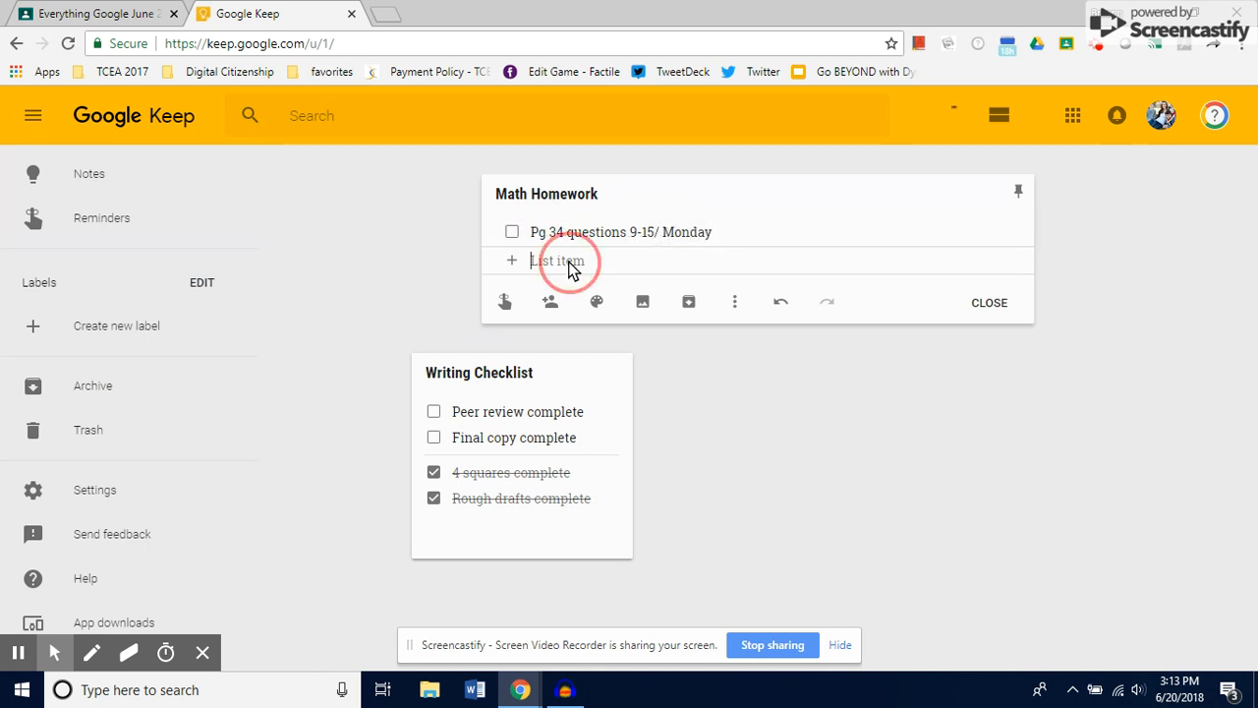
pyautogui.write('Pg 5')
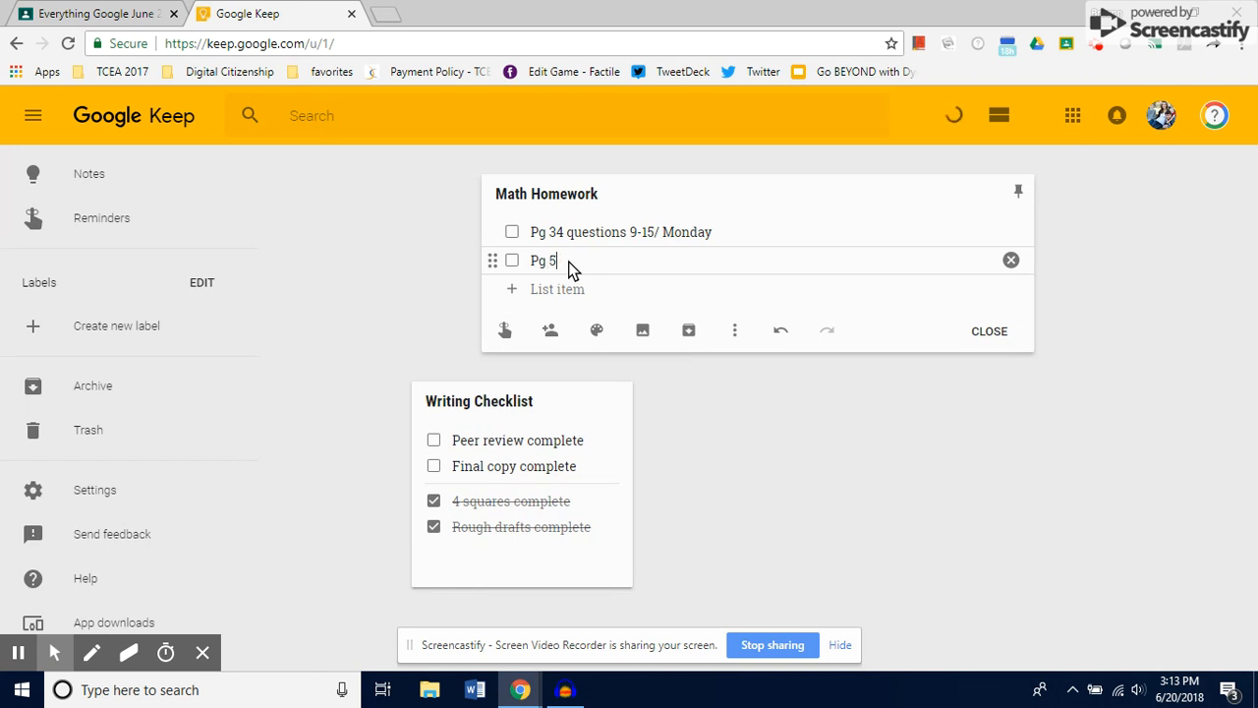
pyautogui.write('6 questions 12-45/ Tuesday')
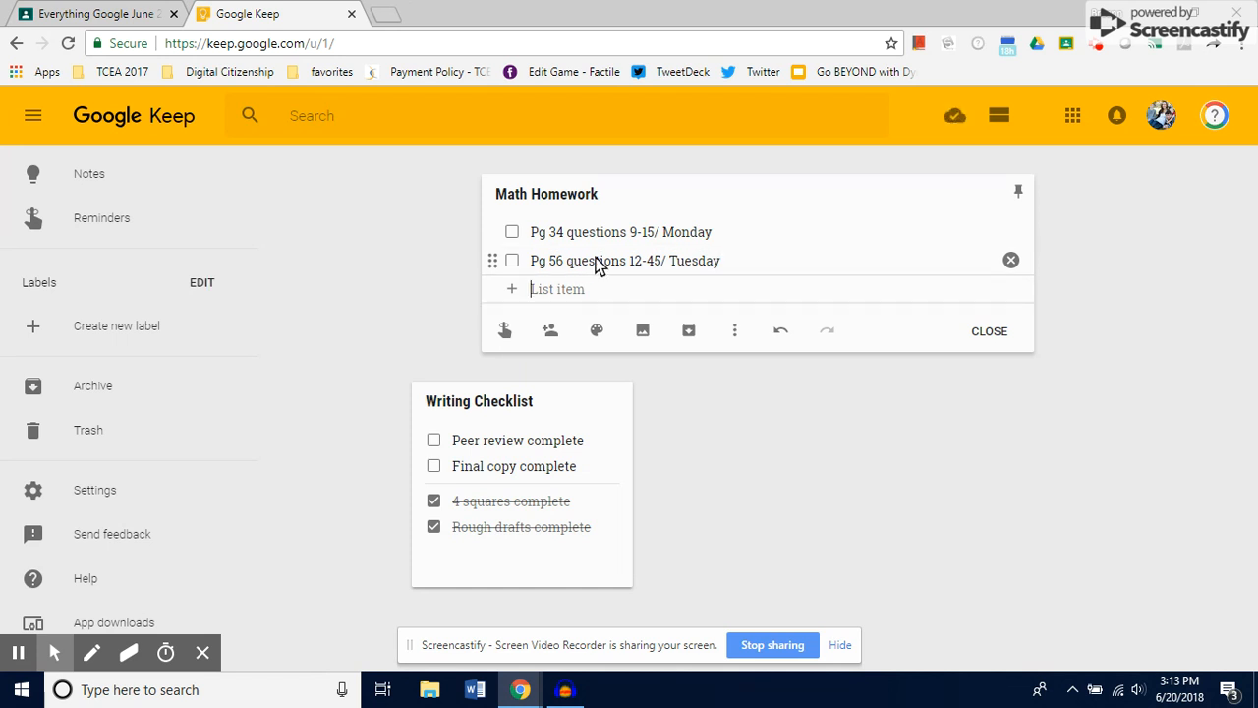
# - Move the Monday item below the Tuesday item in the Math Homework list and close the note
pyautogui.click(552, 232)
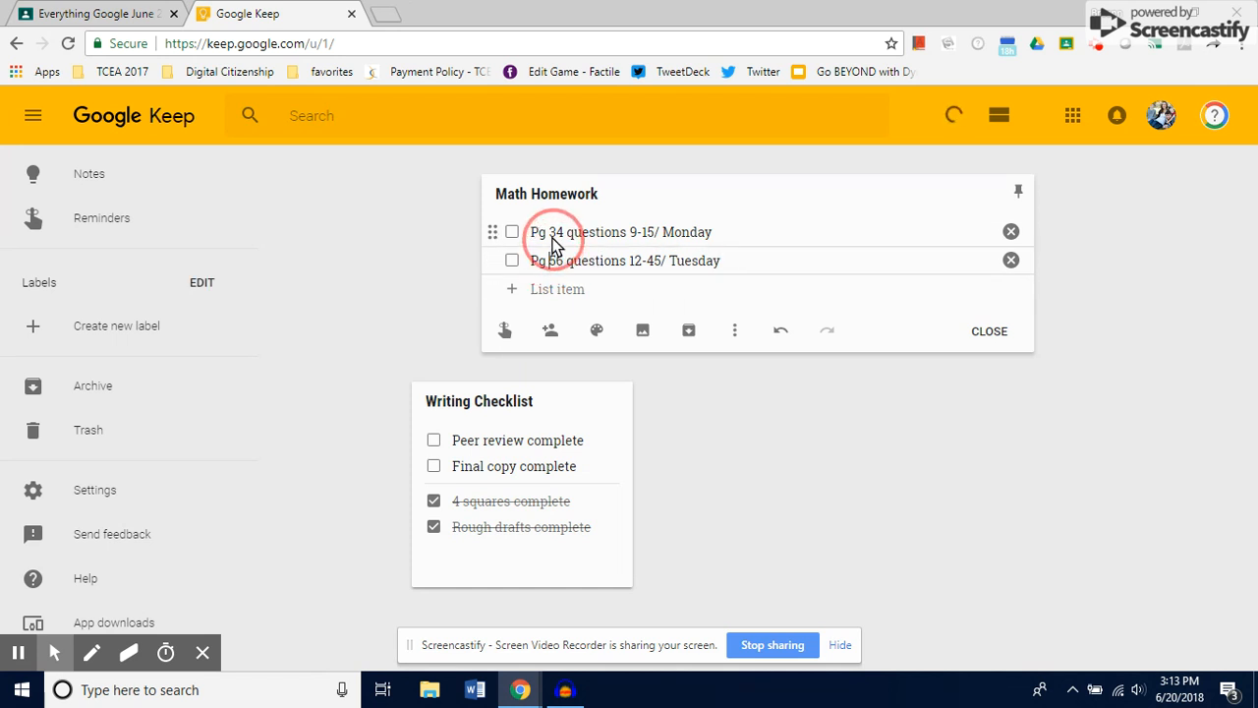
pyautogui.moveTo(493, 234); pyautogui.dragTo(494, 261)
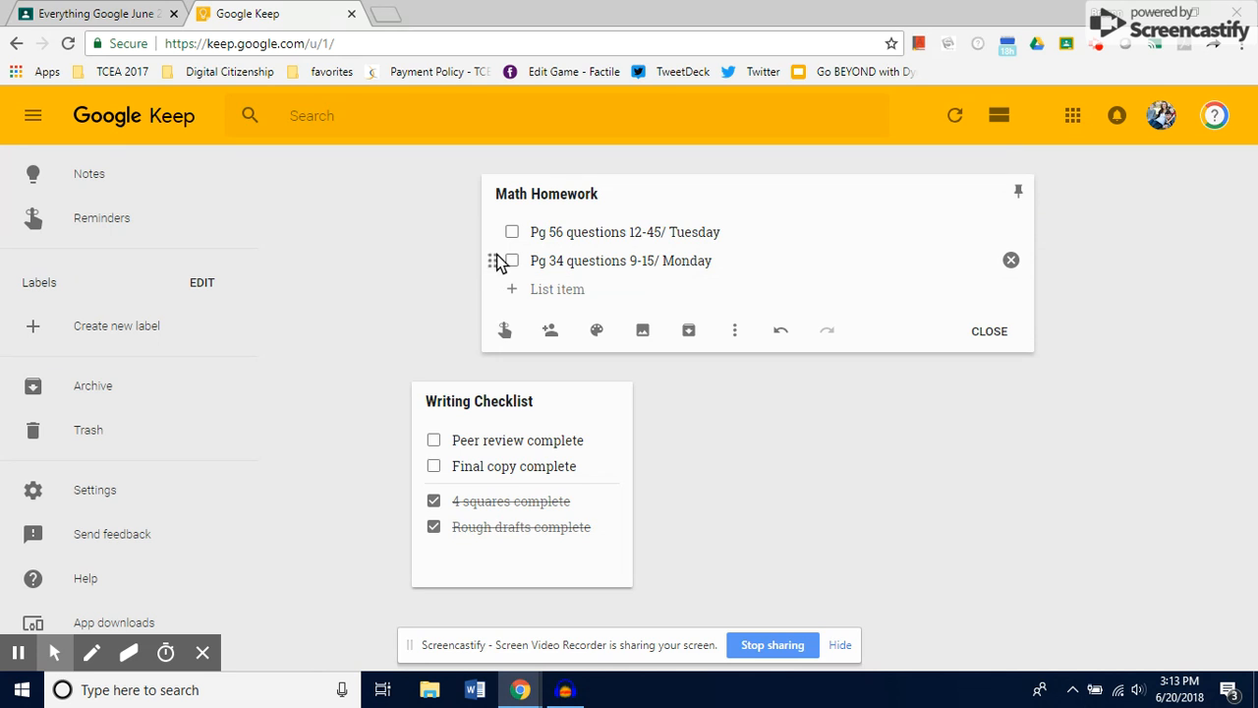
pyautogui.click(879, 445)
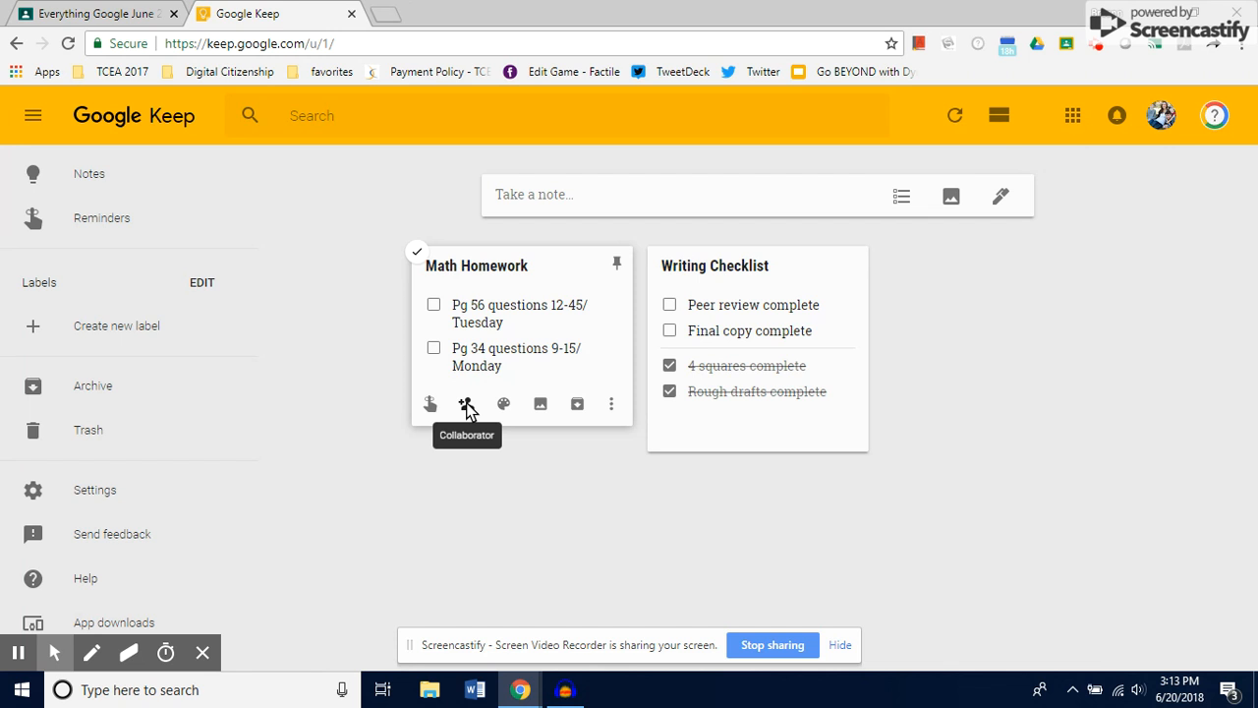
# - Look up collaborator suggestions for the Math Homework note by a person's first name and by "5th", and leave without sharing
pyautogui.click(468, 410)
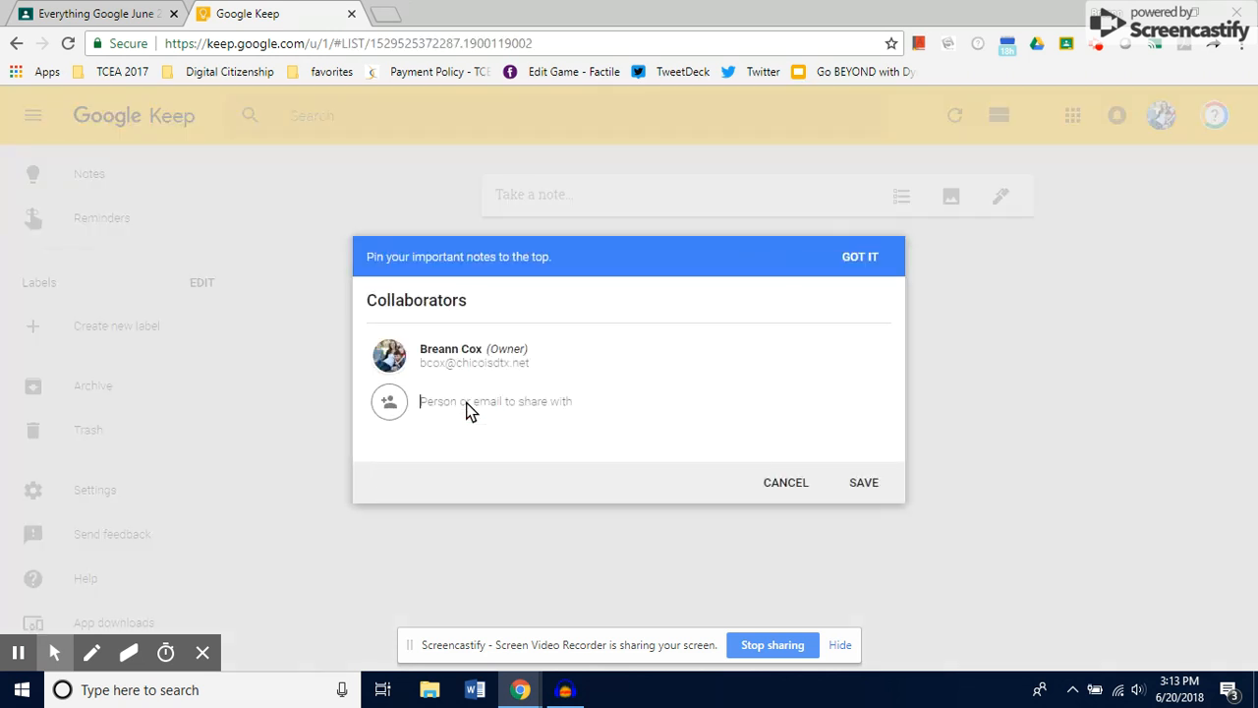
pyautogui.write('debi')
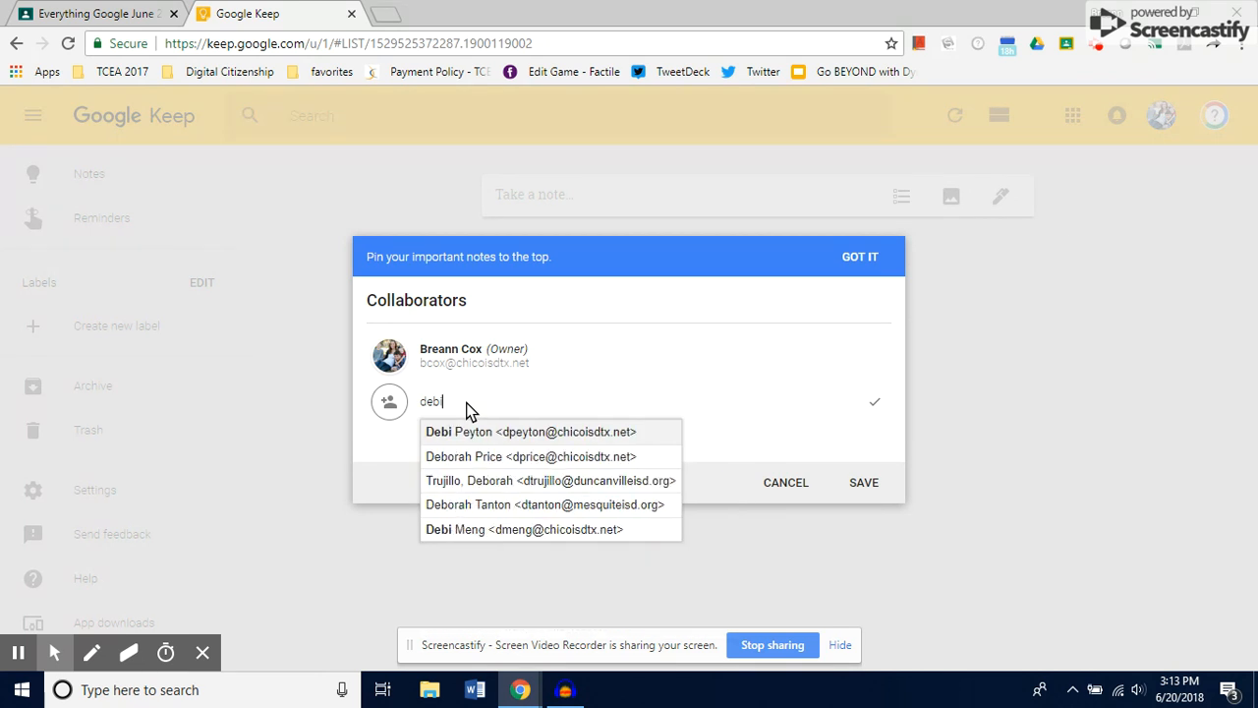
pyautogui.press('BackSpace')
pyautogui.press('BackSpace')
pyautogui.press('BackSpace')
pyautogui.press('BackSpace')
pyautogui.write('5th')
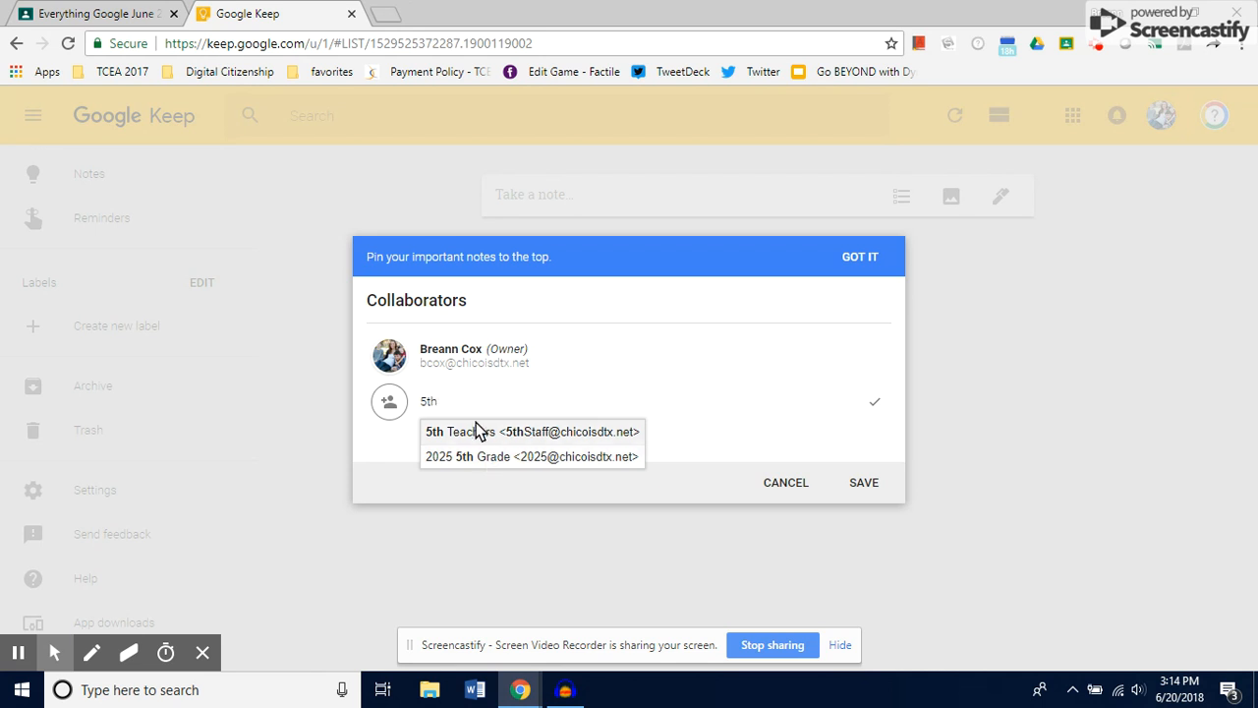
pyautogui.press('BackSpace')
pyautogui.press('BackSpace')
pyautogui.press('BackSpace')
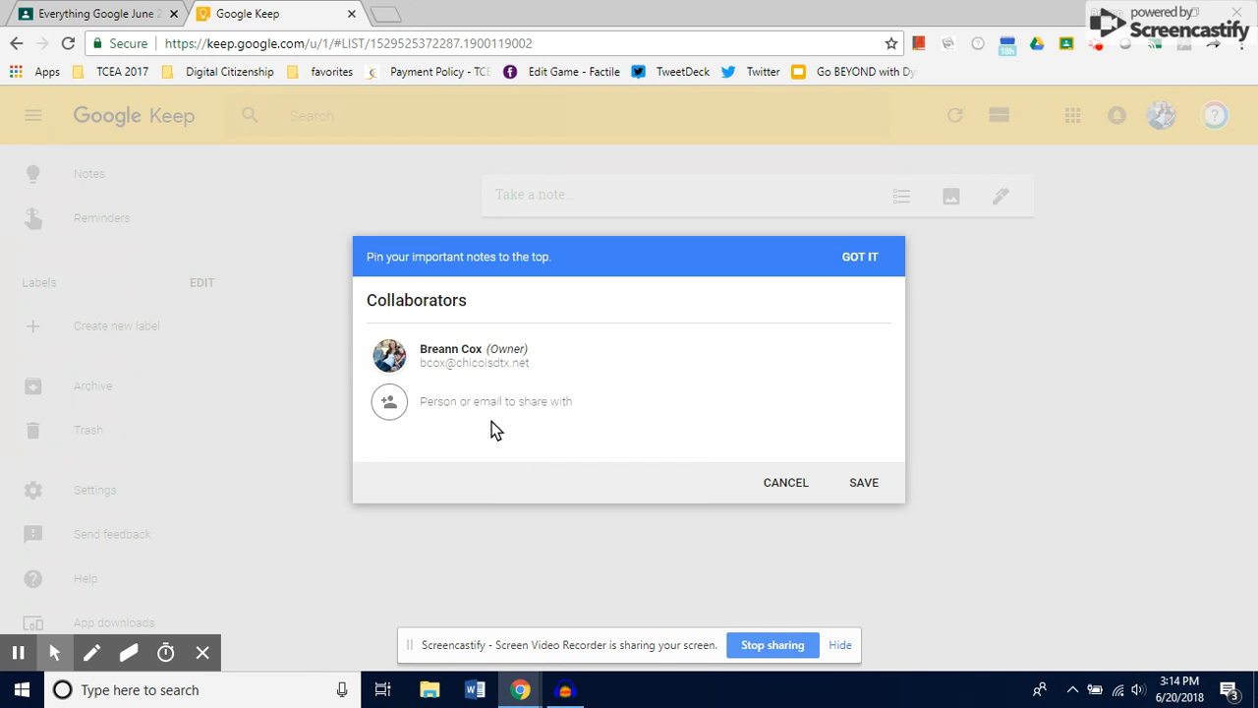
pyautogui.click(794, 483)
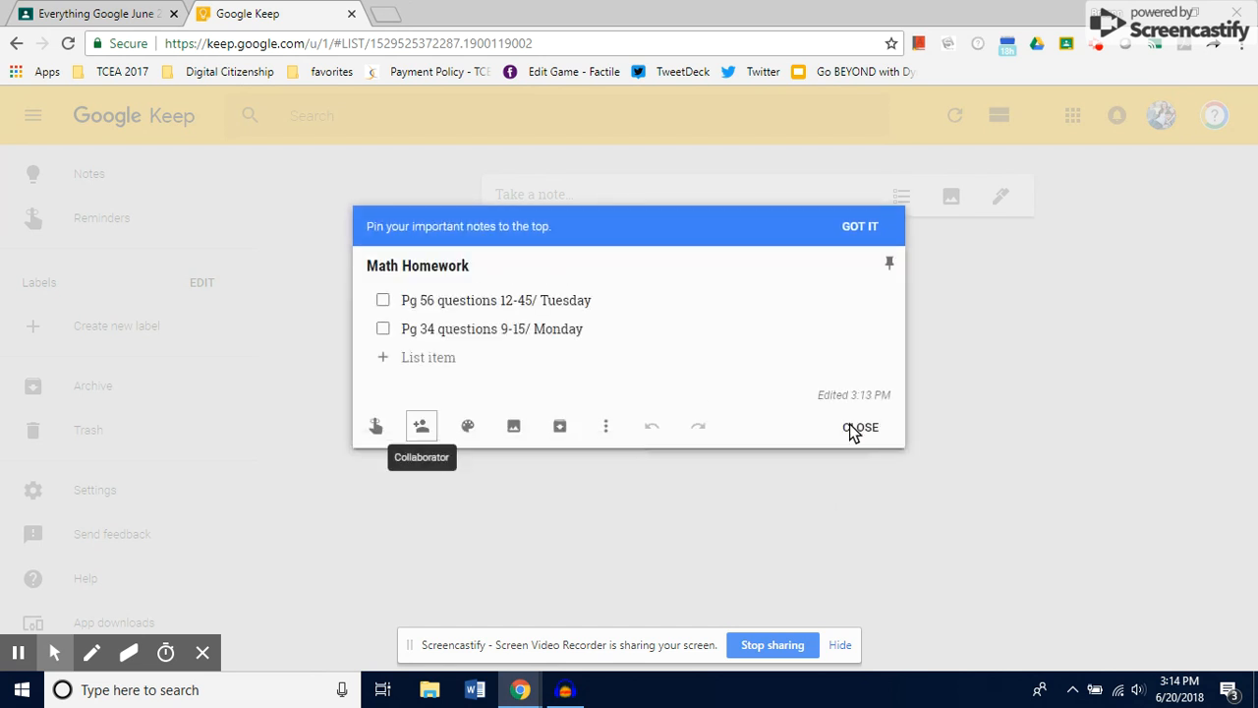
pyautogui.click(852, 431)
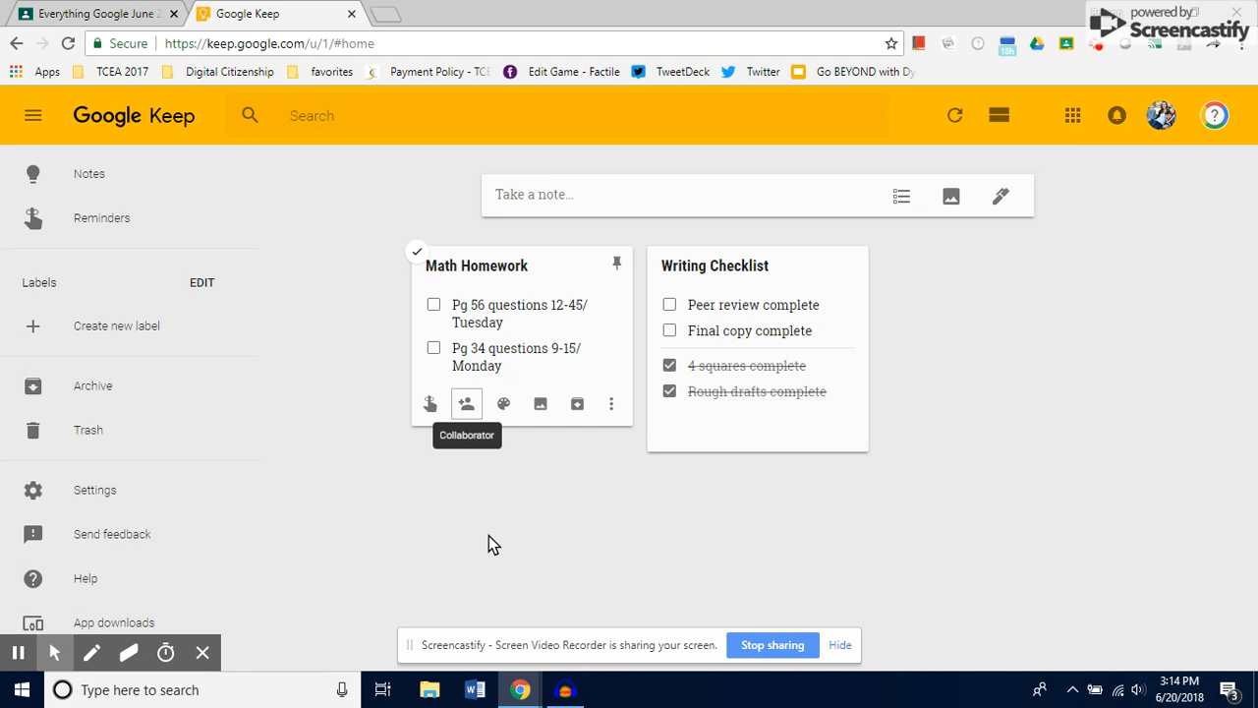
# - Mark "Pg 56 questions 12-45/ Tuesday" as done and pin the Math Homework note
pyautogui.click(433, 305)
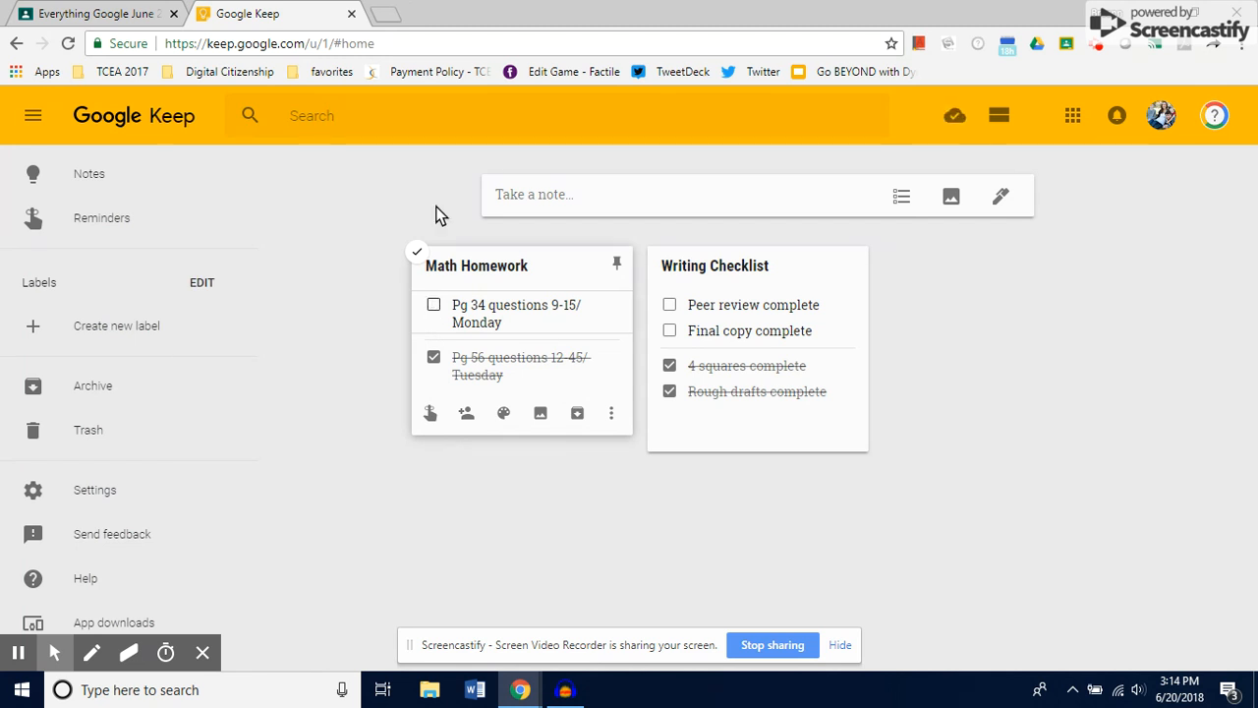
pyautogui.click(616, 264)
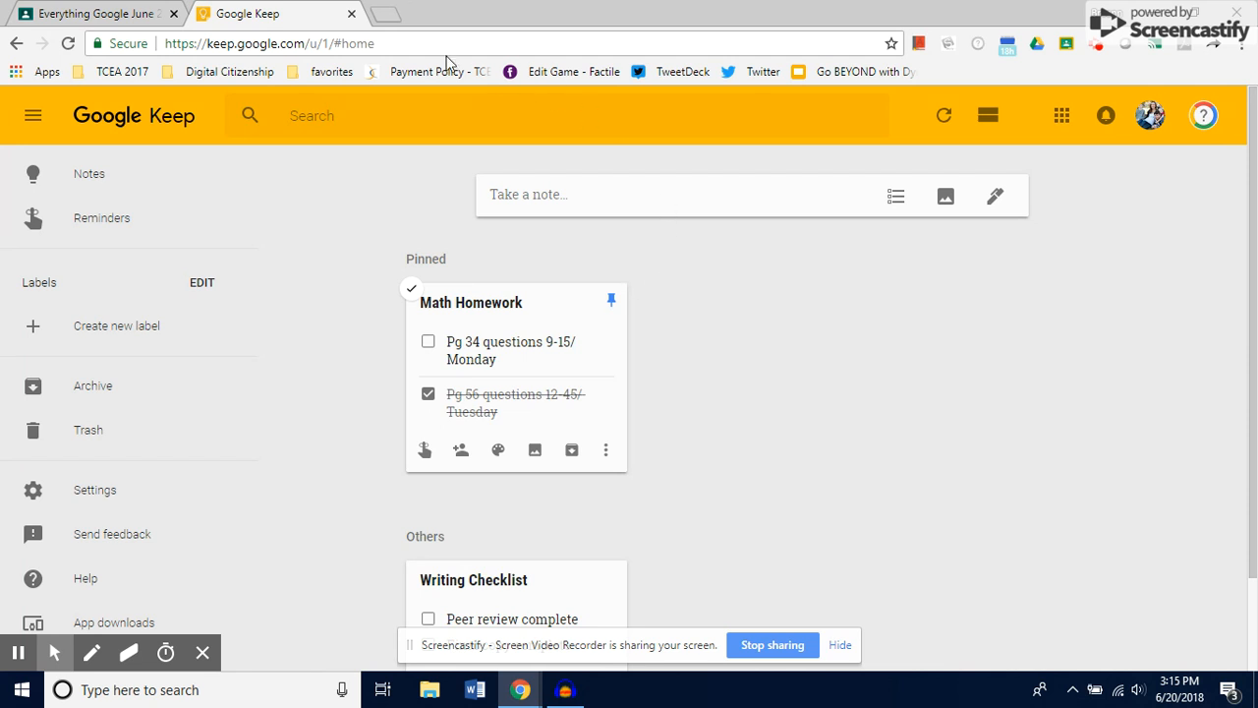
# - Switch to the teacher's account in a new browser tab, open Google Docs and create a blank document
pyautogui.click(386, 15)
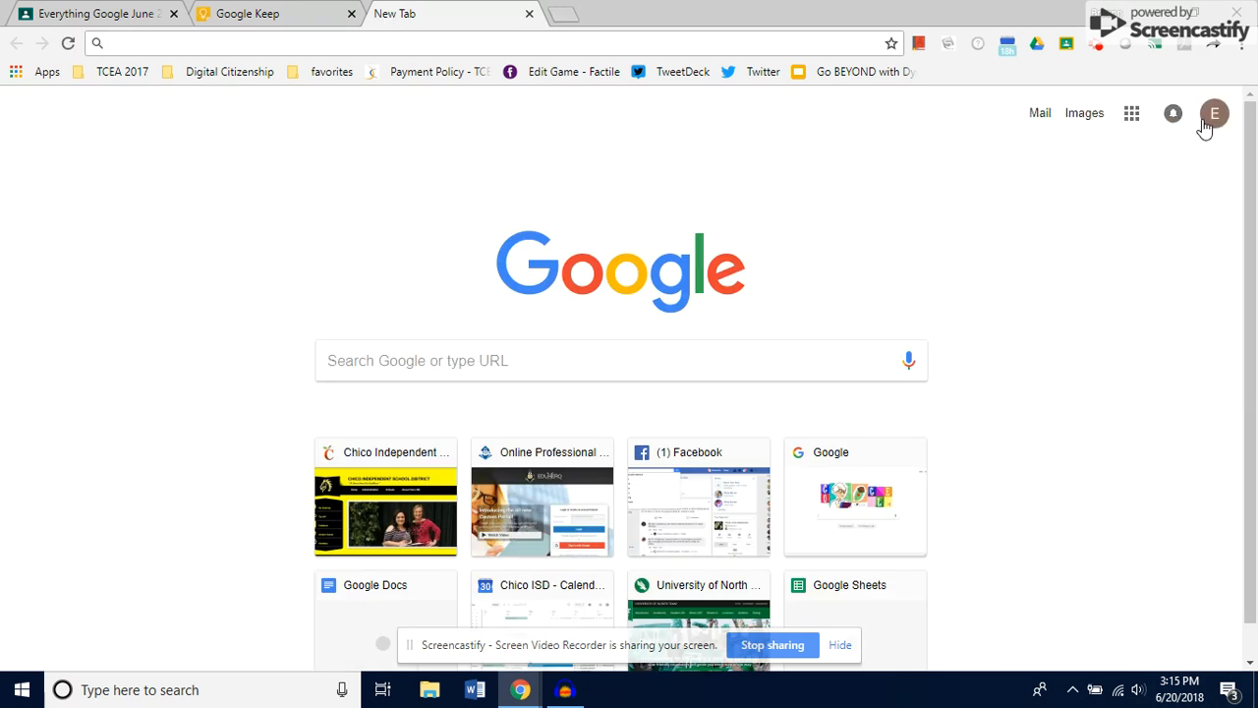
pyautogui.click(1218, 123)
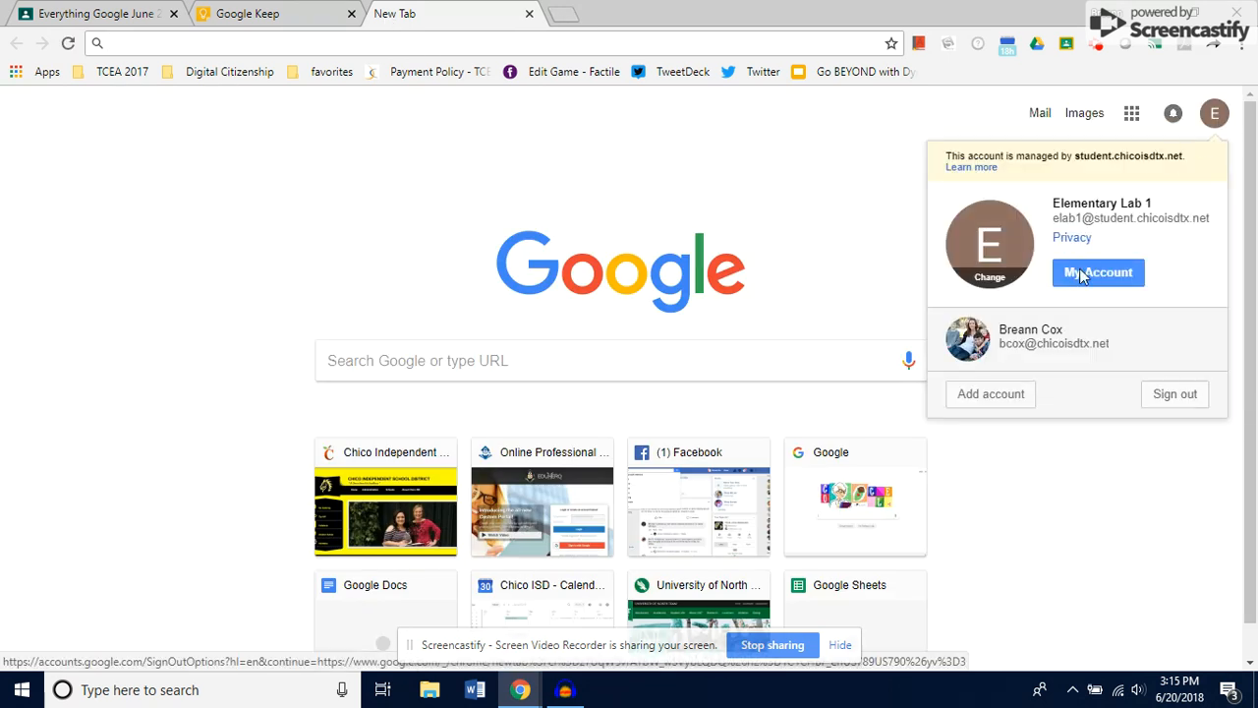
pyautogui.click(1048, 346)
pyautogui.click(1133, 114)
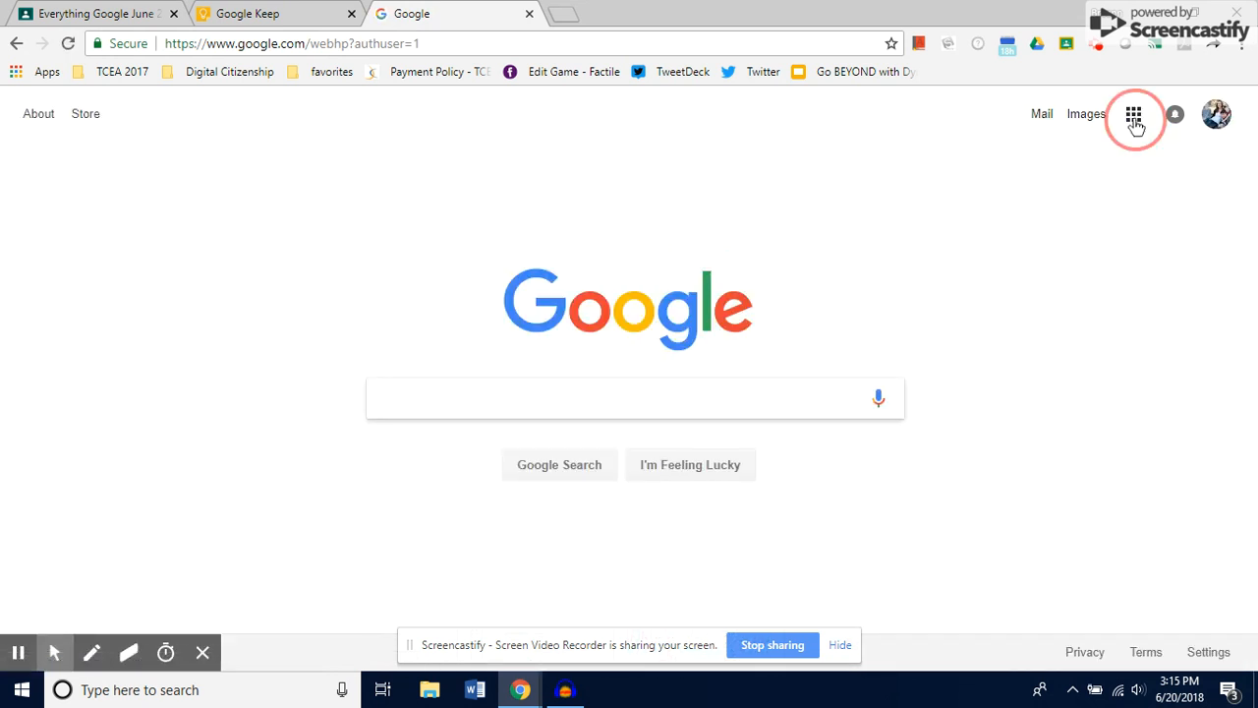
pyautogui.click(1020, 308)
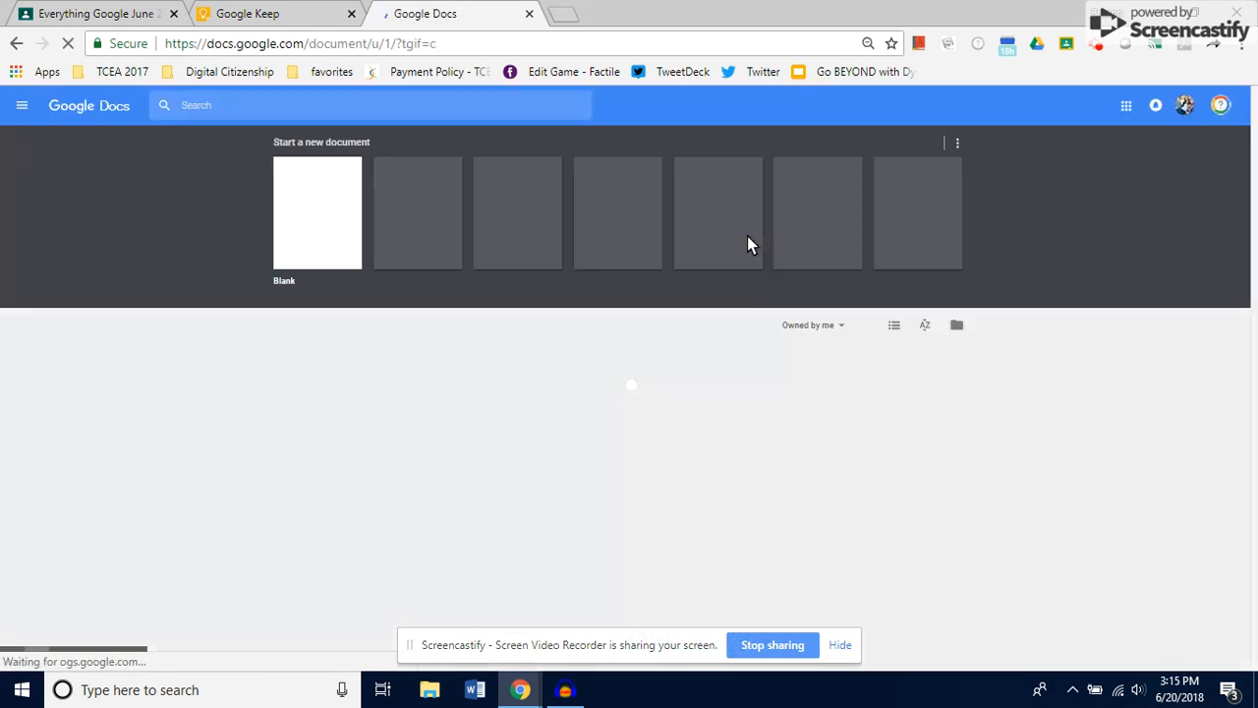
pyautogui.click(310, 224)
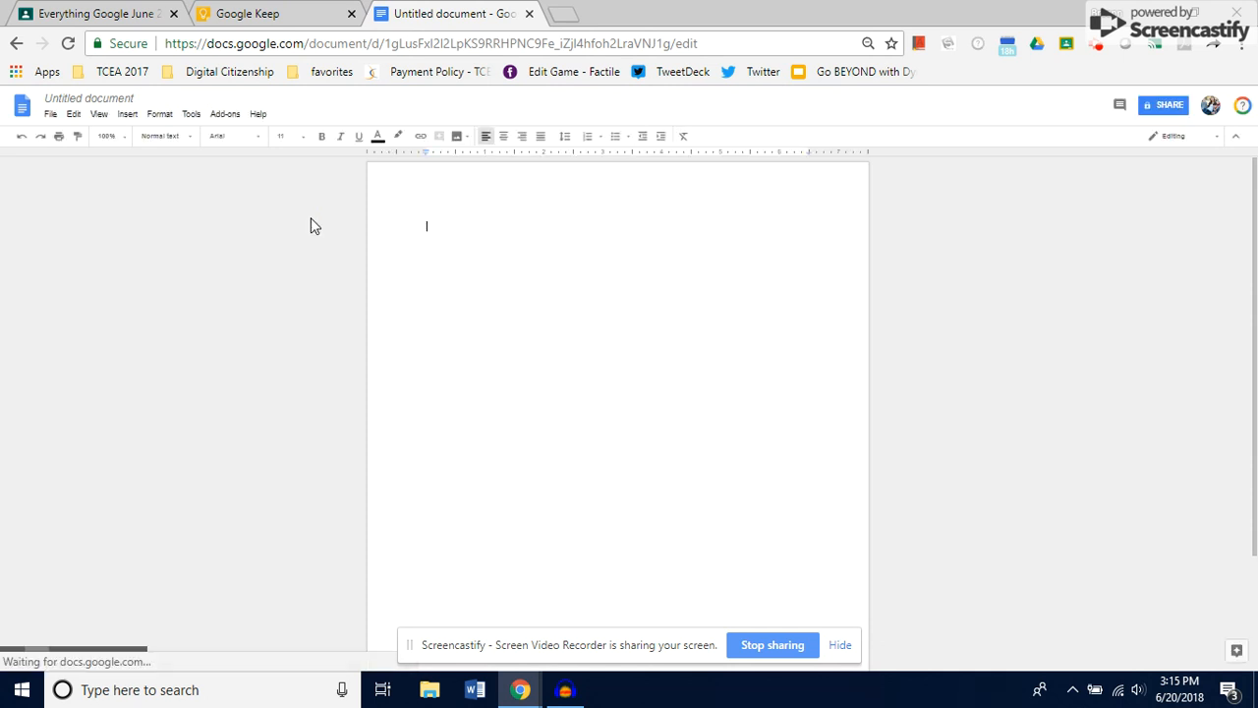
# - Search the available document add-ons for "google keep", look through the results and close the add-ons store without installing anything
pyautogui.click(225, 114)
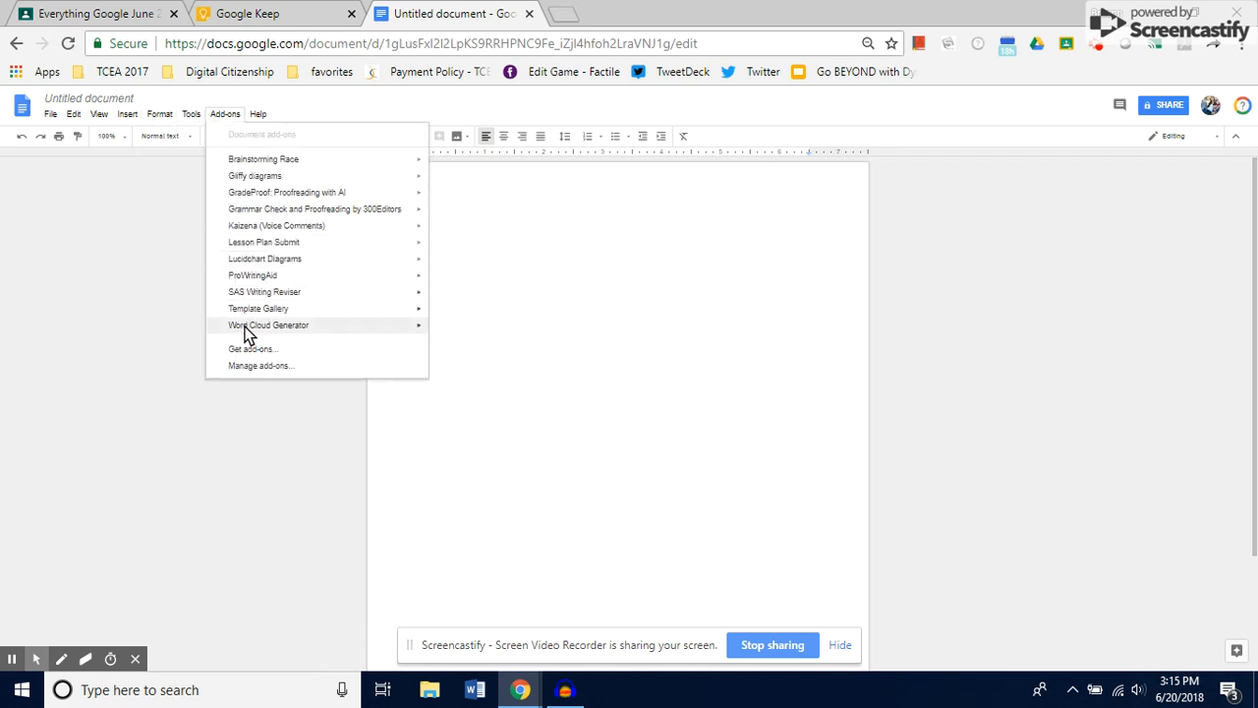
pyautogui.click(412, 647)
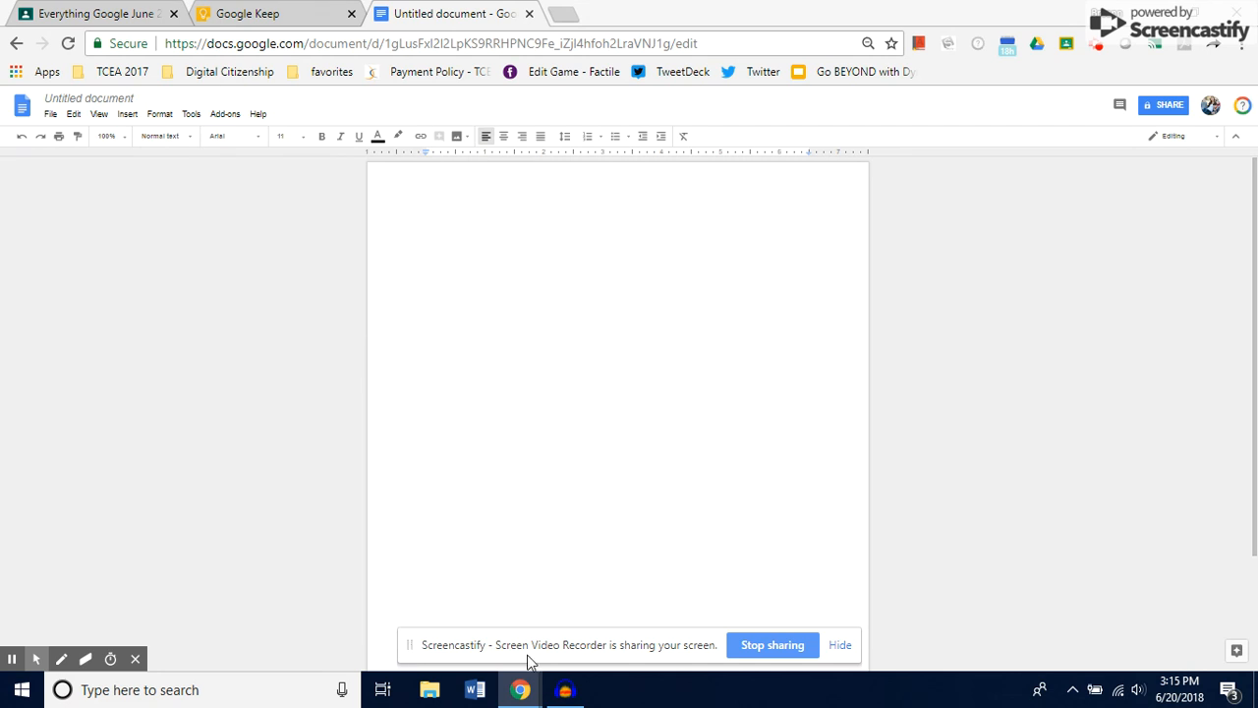
pyautogui.click(228, 114)
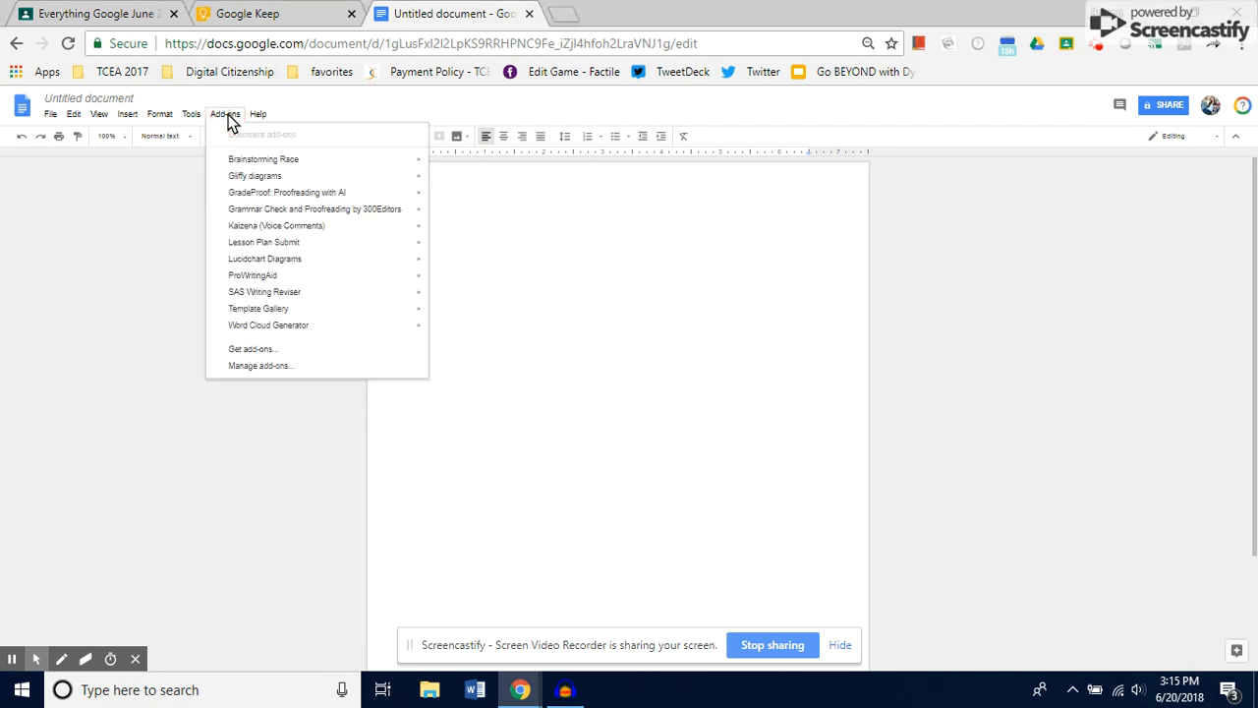
pyautogui.click(261, 349)
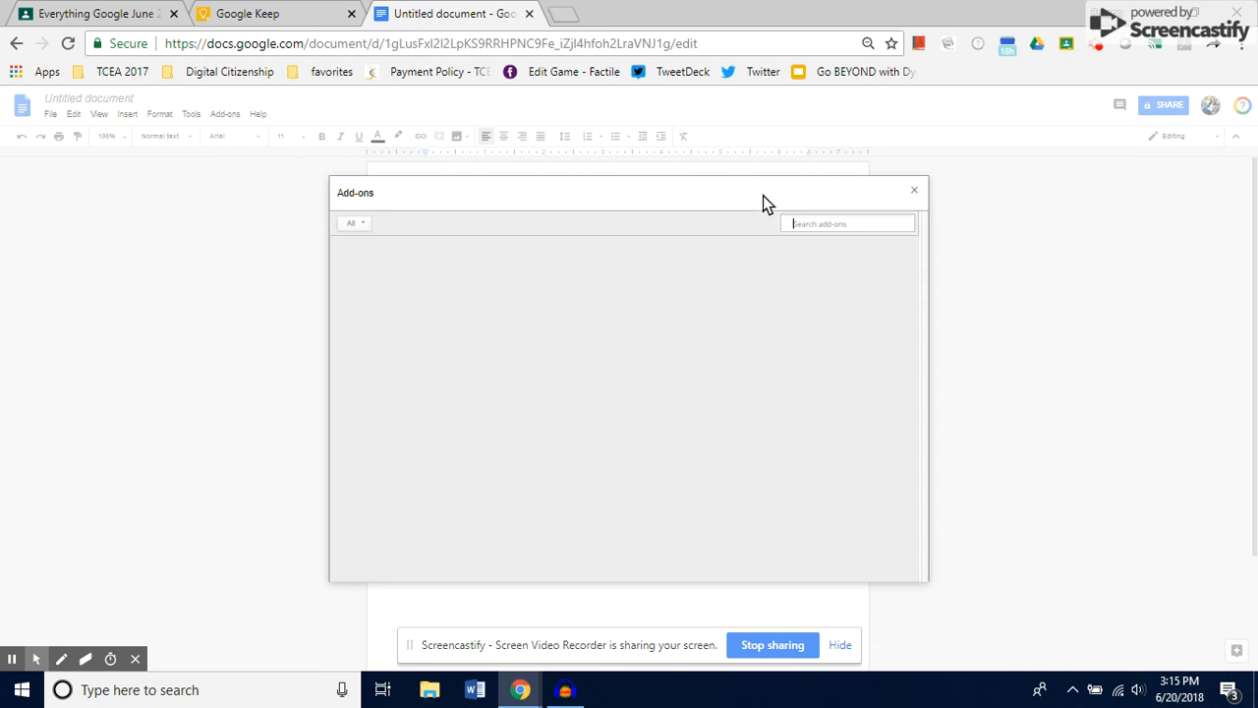
pyautogui.click(816, 218)
pyautogui.write('googl')
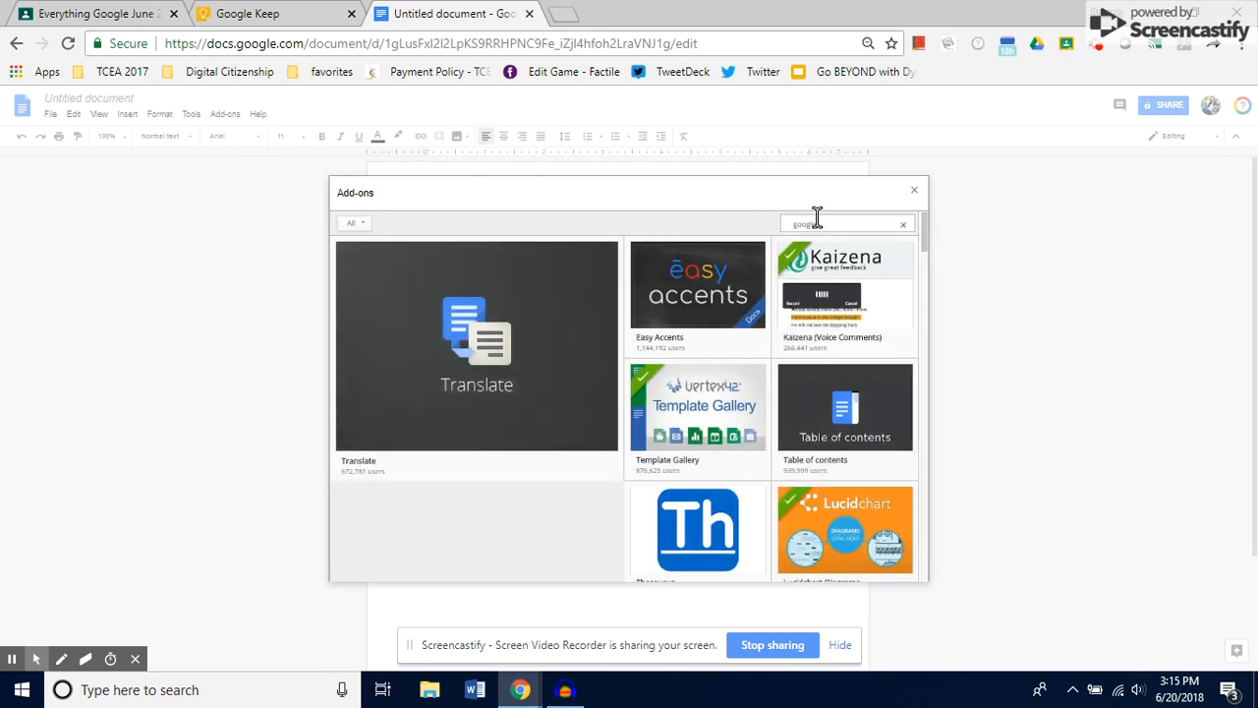
pyautogui.write('e keep')
pyautogui.press('Return')
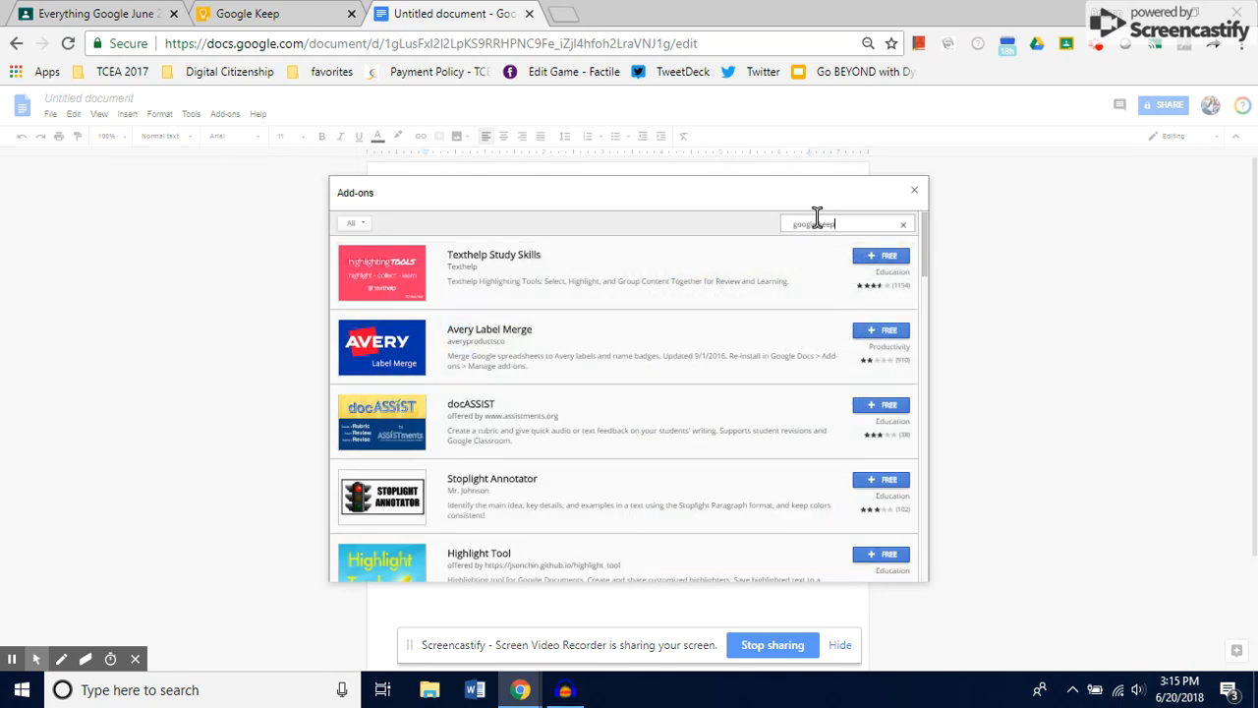
pyautogui.scroll(-5, 751, 407)
pyautogui.scroll(-15, 753, 407)
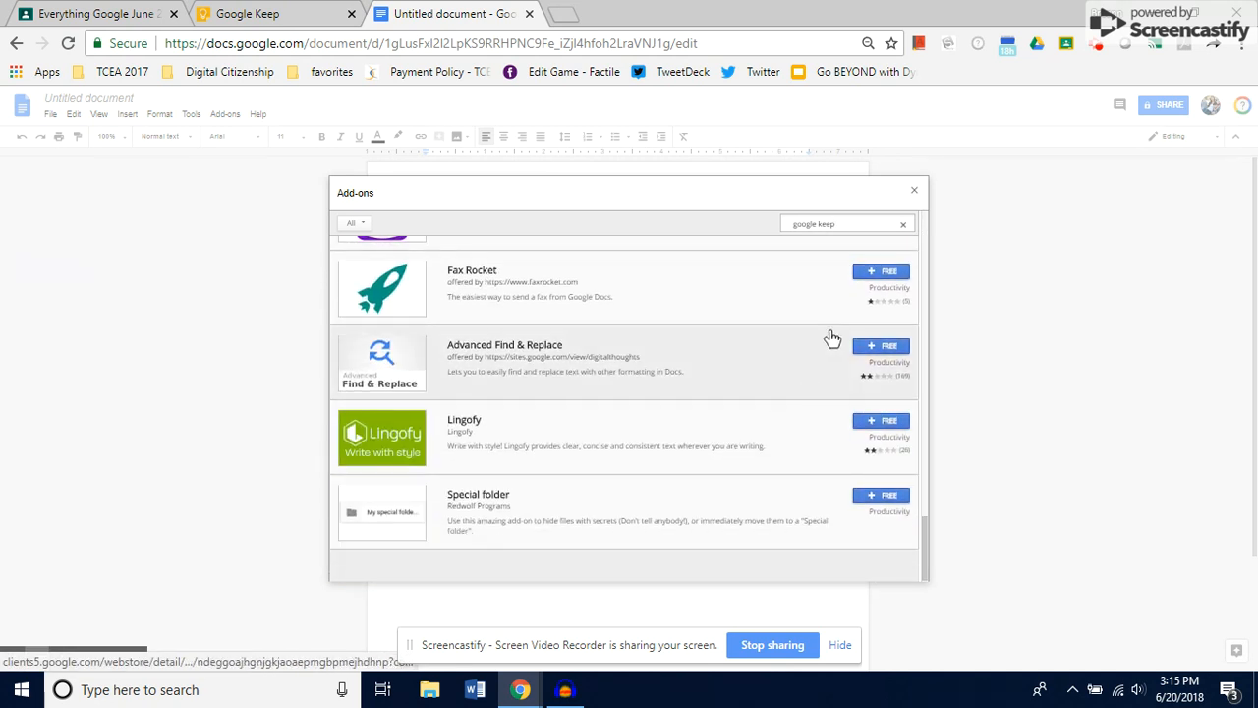
pyautogui.click(914, 190)
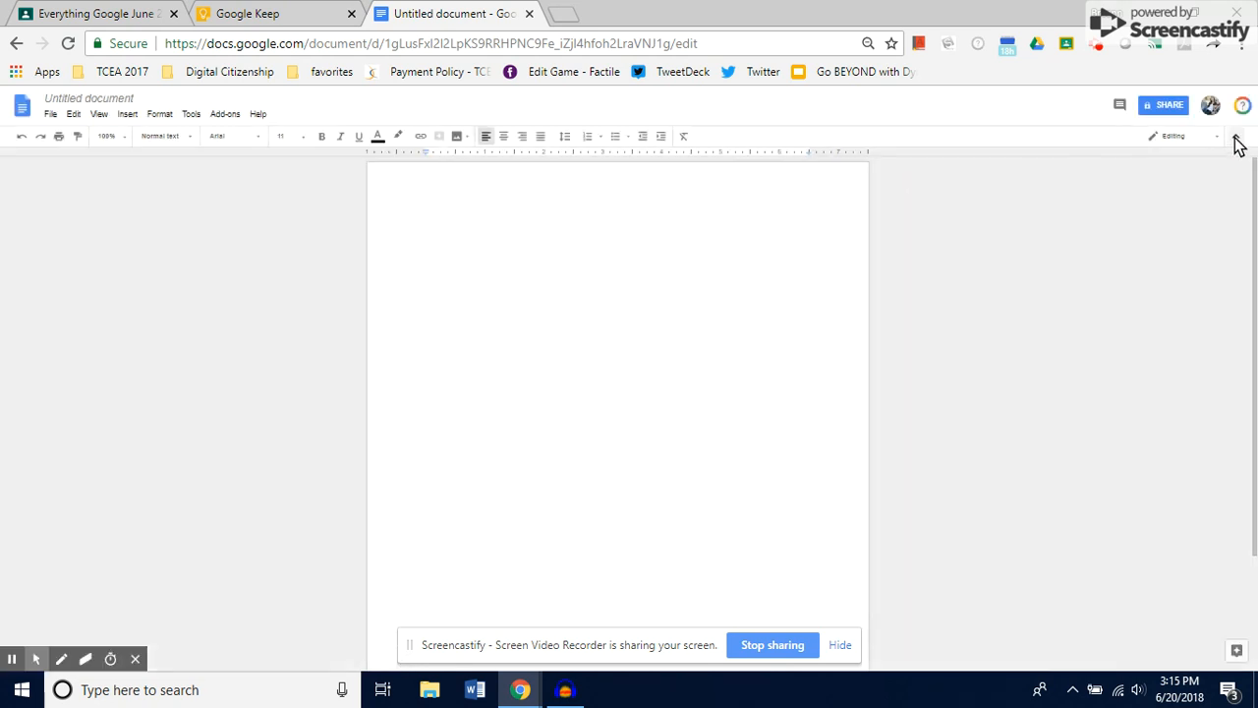
pyautogui.click(1236, 137)
pyautogui.click(1237, 97)
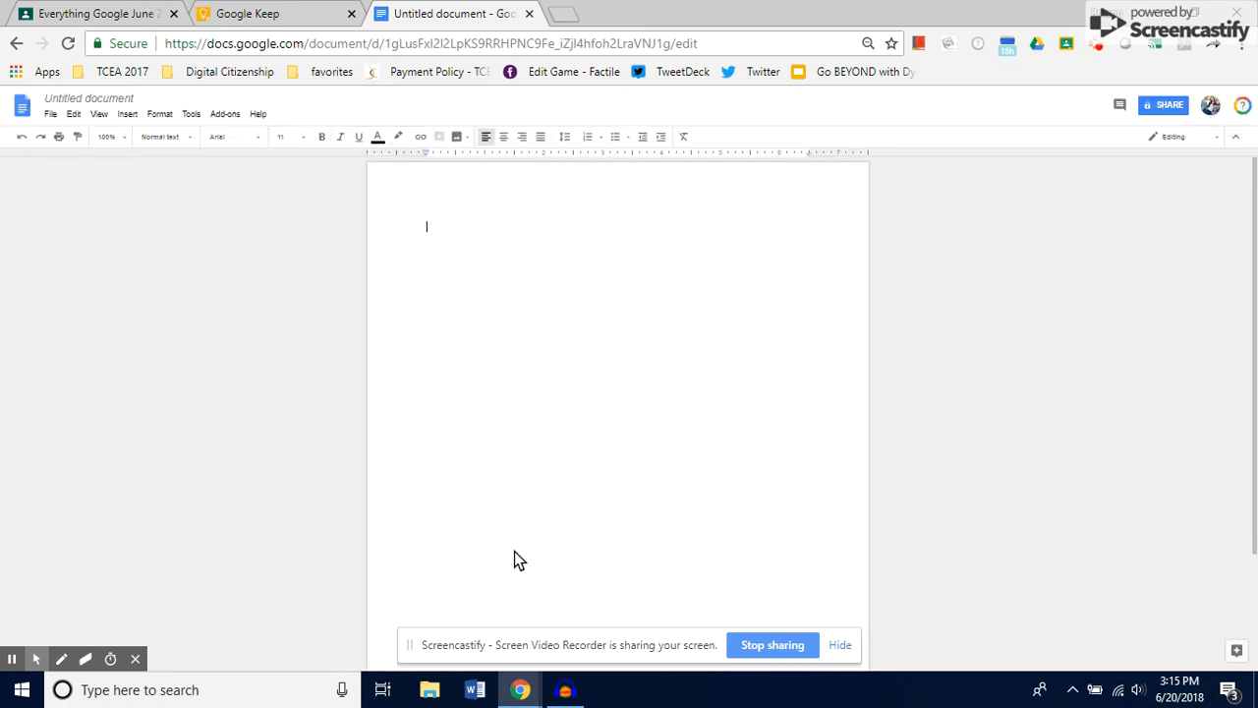
# - Find the built-in Keep notepad among the document's commands and open it beside the blank document
pyautogui.click(129, 117)
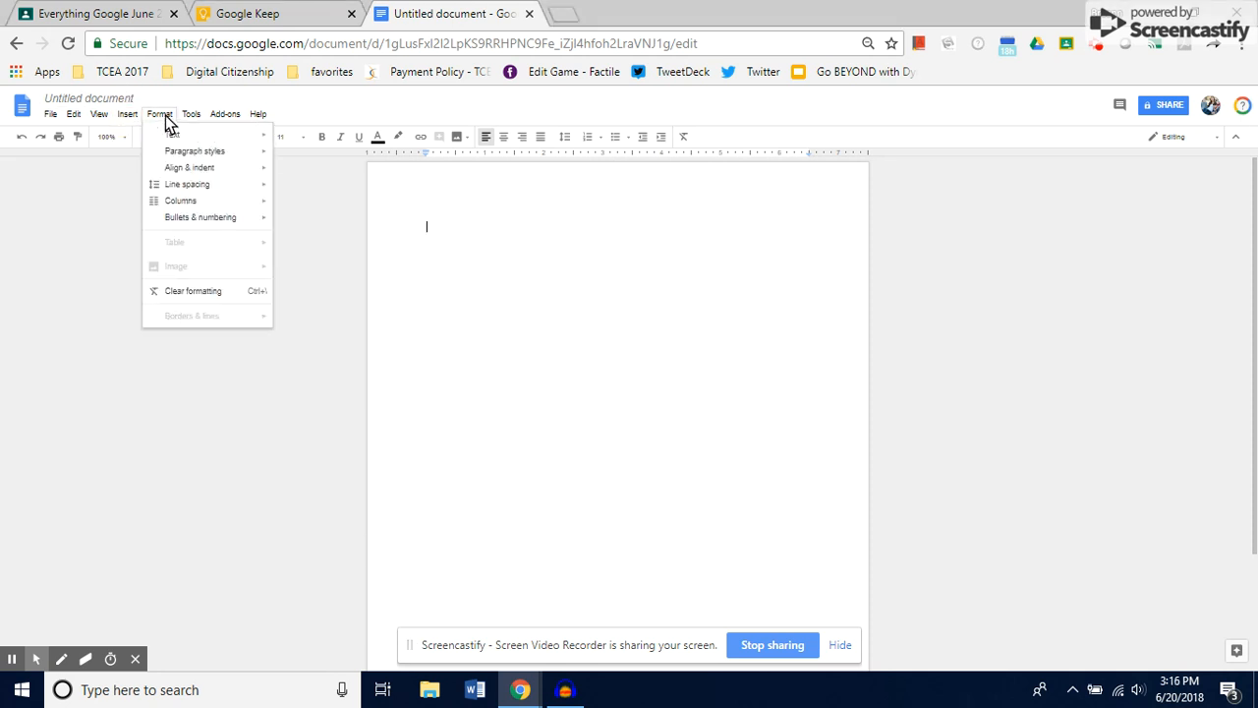
pyautogui.moveTo(188, 119)
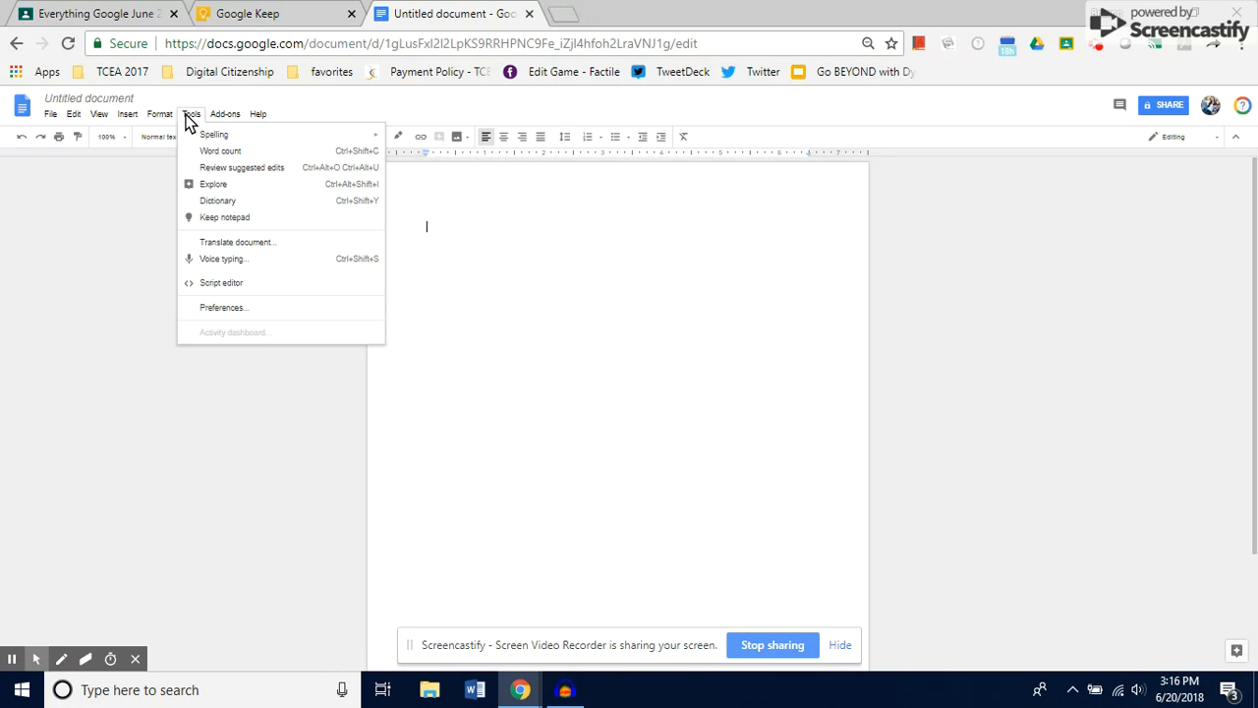
pyautogui.moveTo(129, 119)
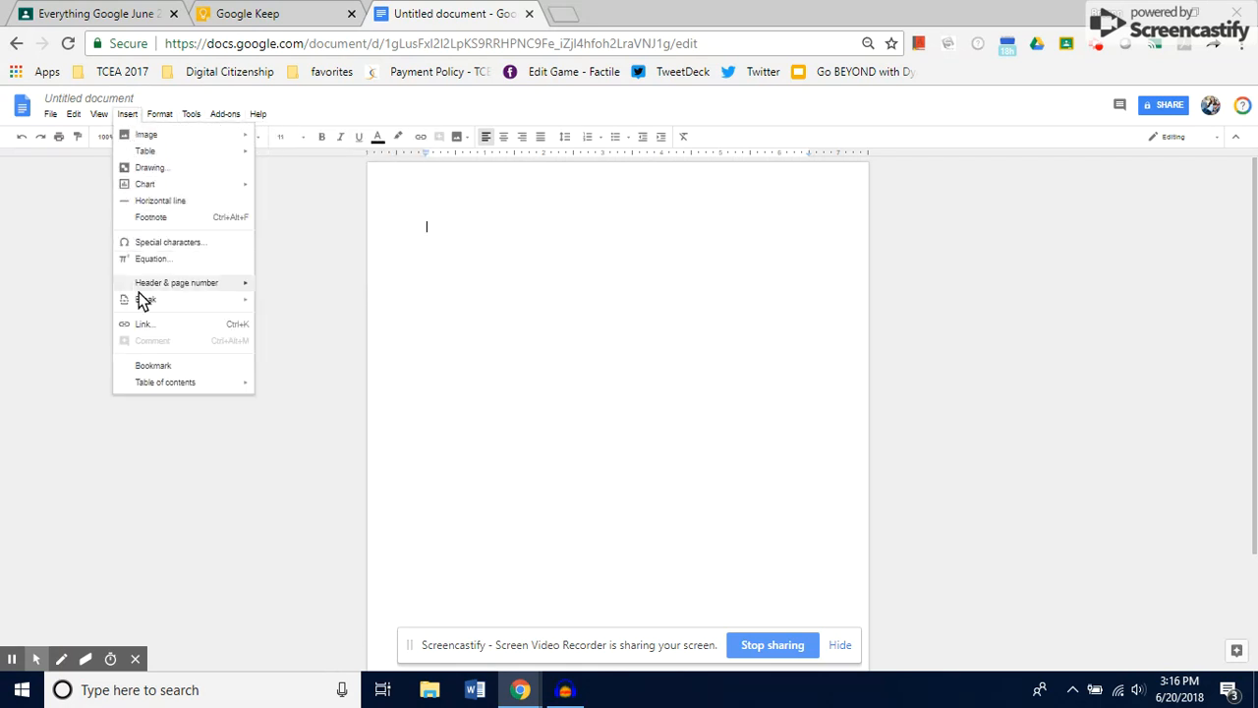
pyautogui.moveTo(169, 386)
pyautogui.moveTo(169, 190)
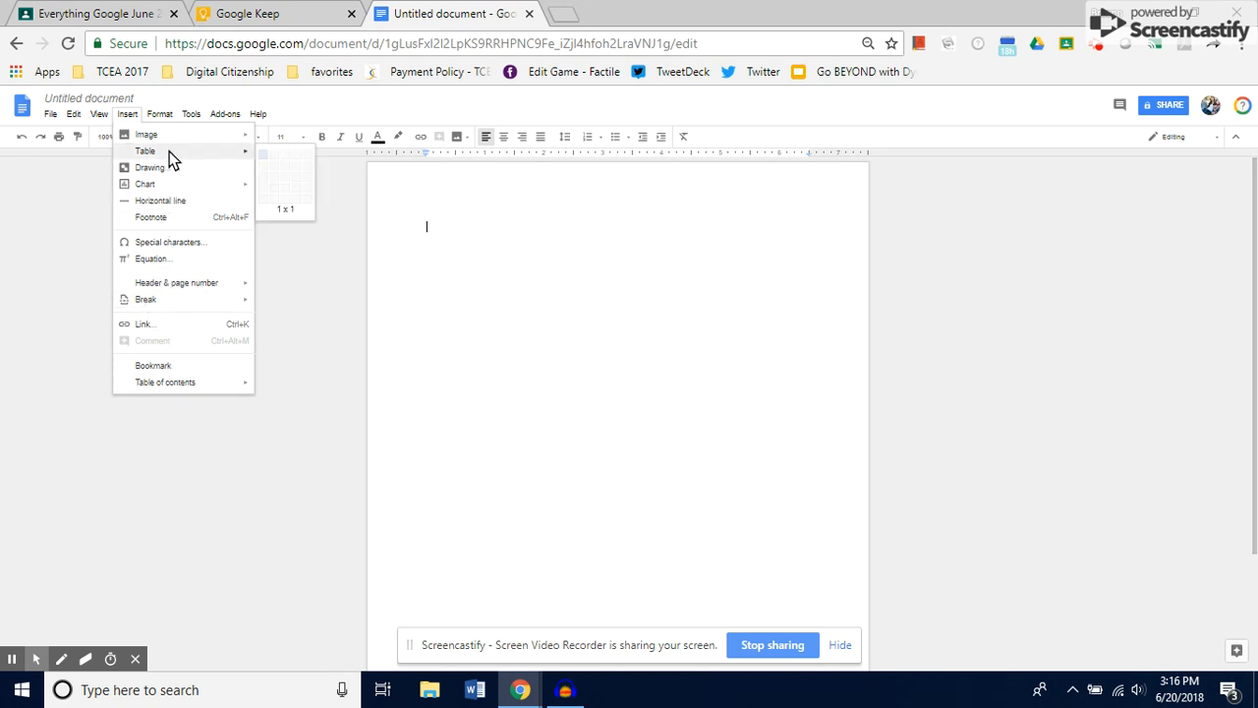
pyautogui.moveTo(174, 141)
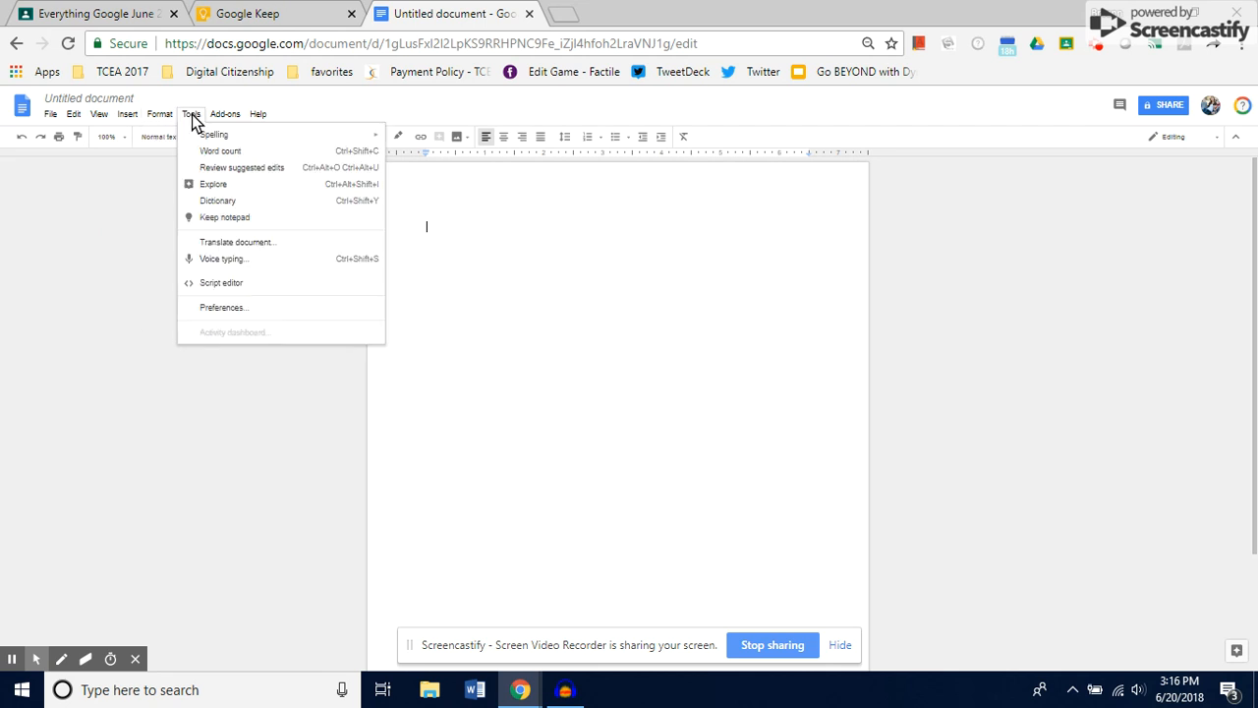
pyautogui.click(229, 221)
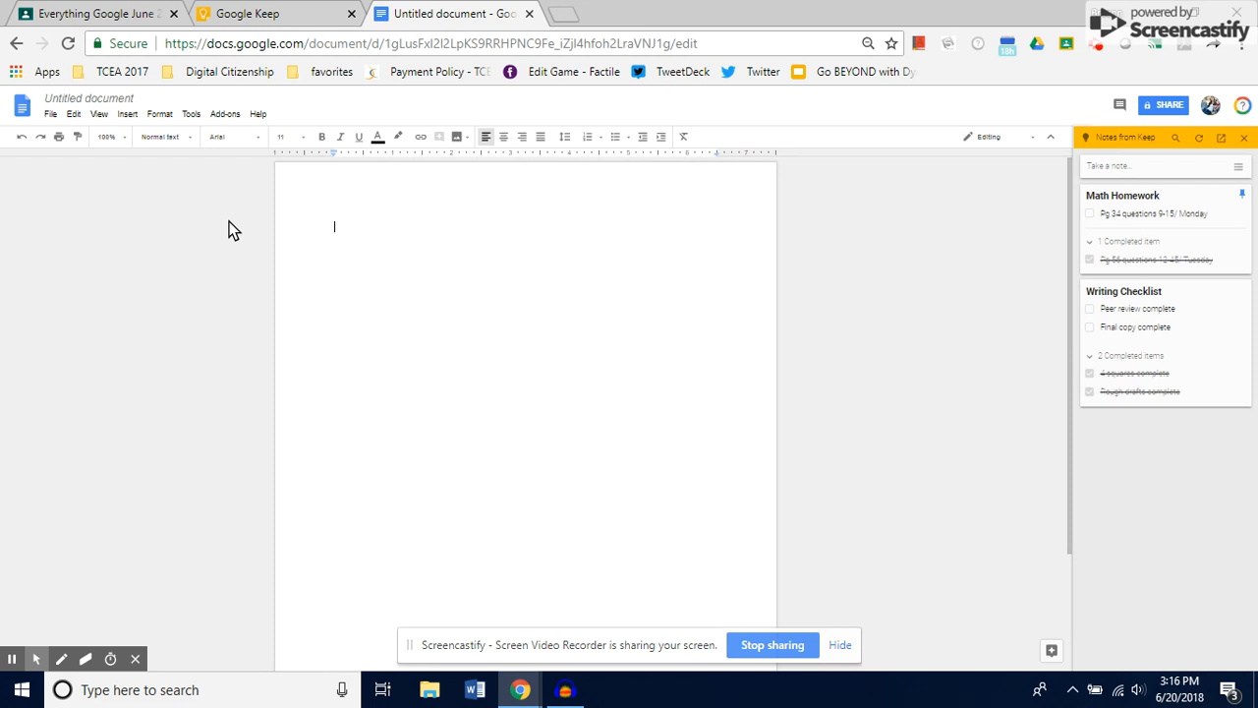
# - Insert the Math Homework note from Keep into the document, and add the Writing Checklist note within its list
pyautogui.moveTo(1148, 196); pyautogui.dragTo(470, 249)
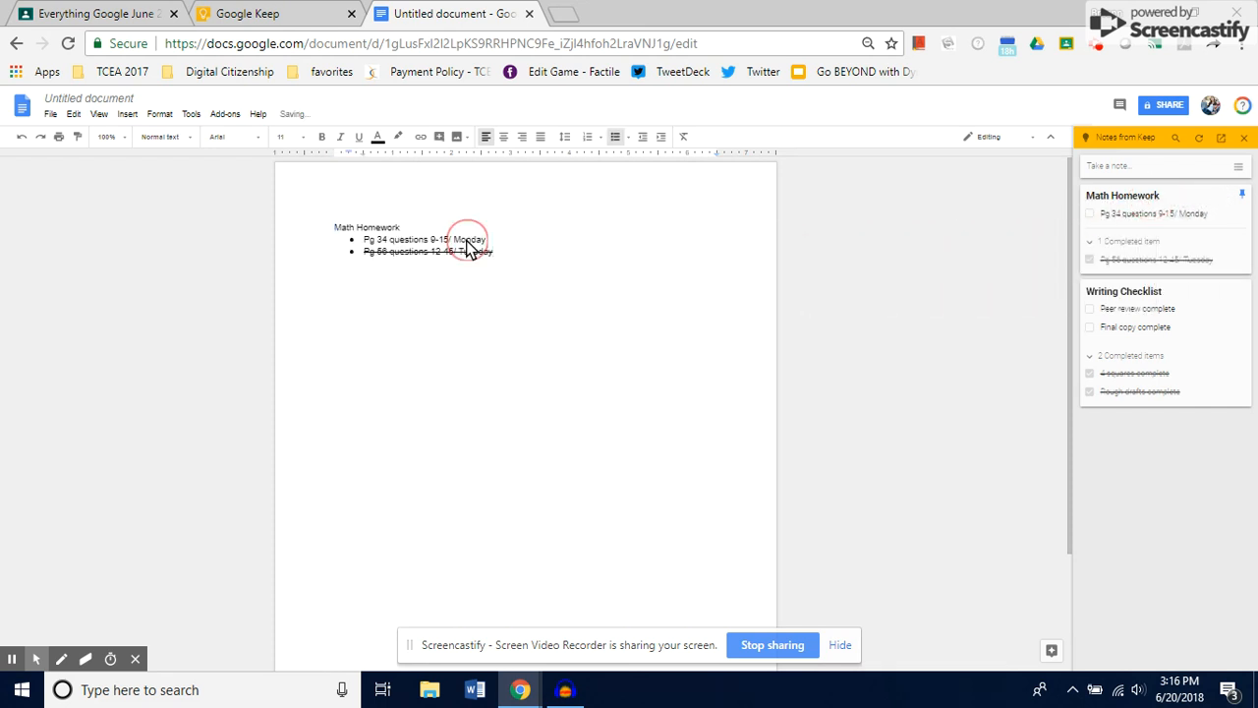
pyautogui.moveTo(1179, 310); pyautogui.dragTo(418, 327)
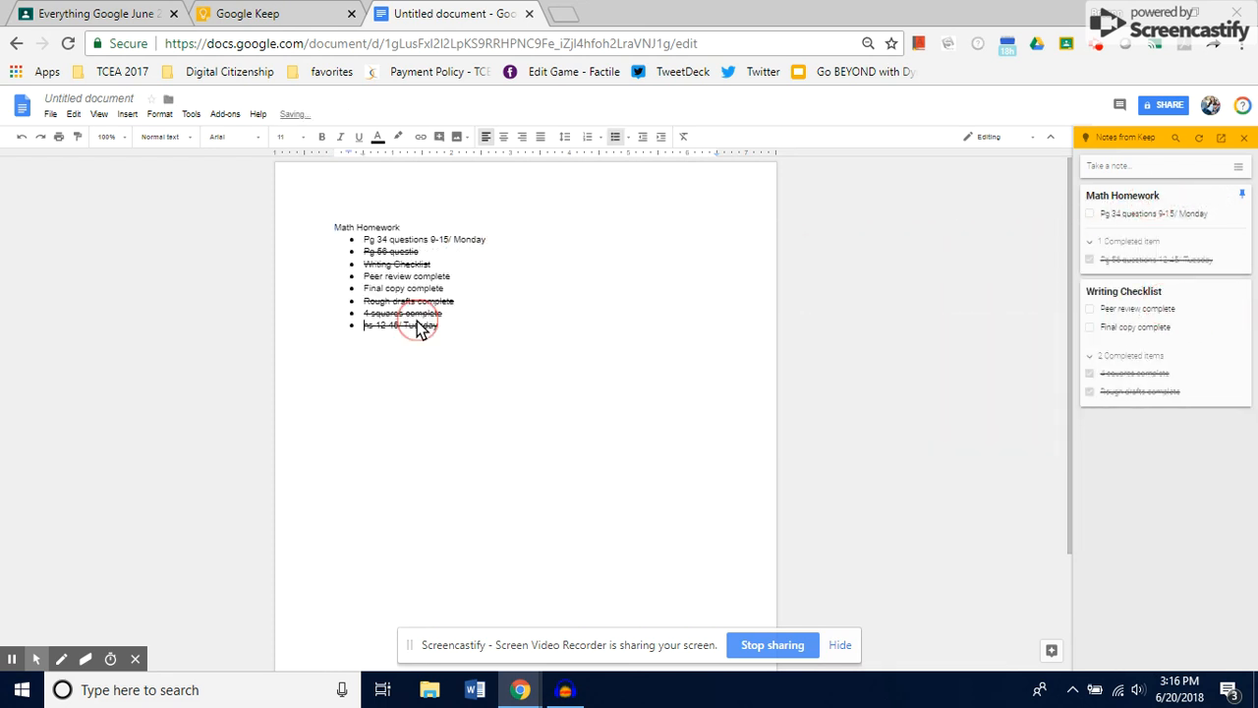